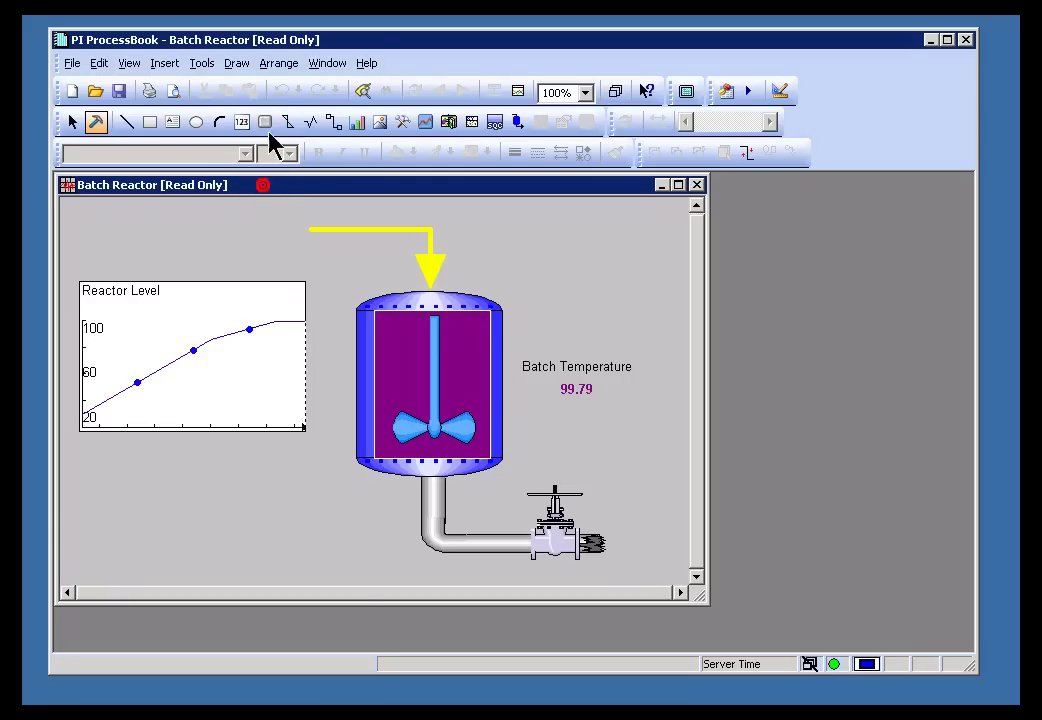
Step: Draw a button under the Reactor Level chart and label it 'To Main Column Bottom'
{"action": "left_click", "coordinate": [265, 122]}
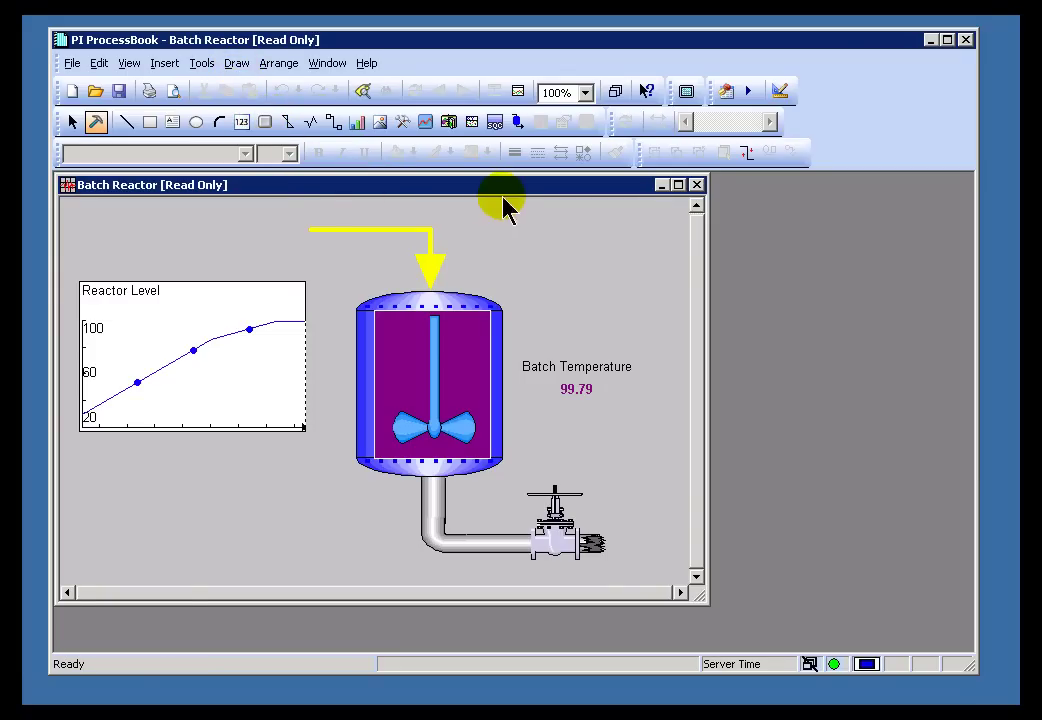
{"action": "left_click", "coordinate": [236, 64]}
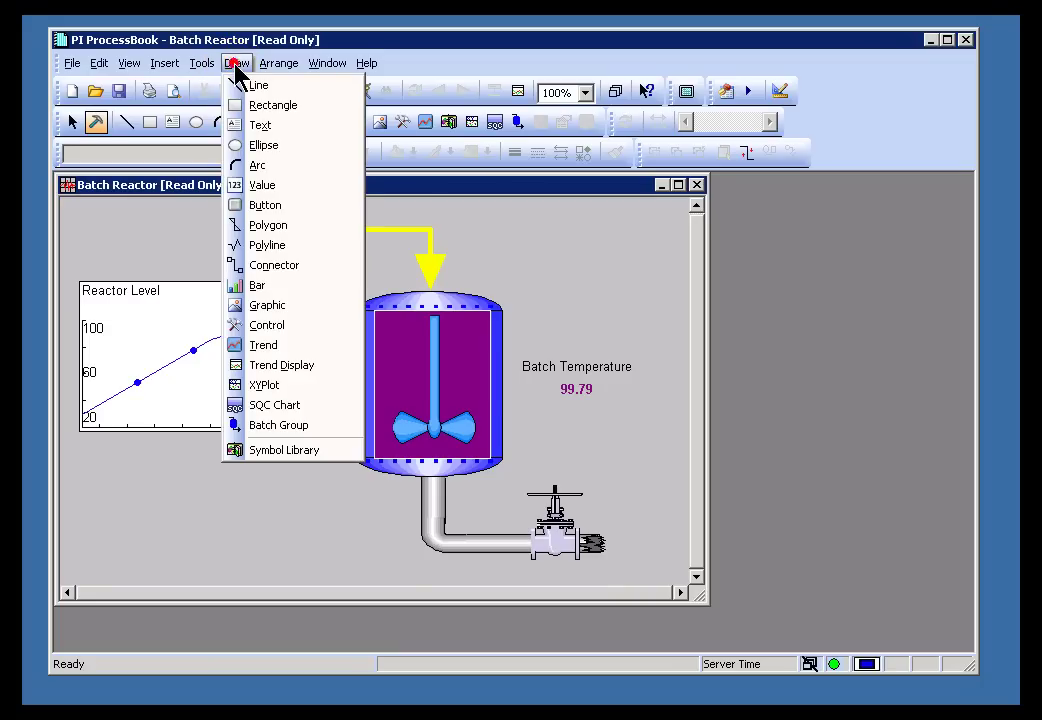
{"action": "left_click", "coordinate": [289, 206]}
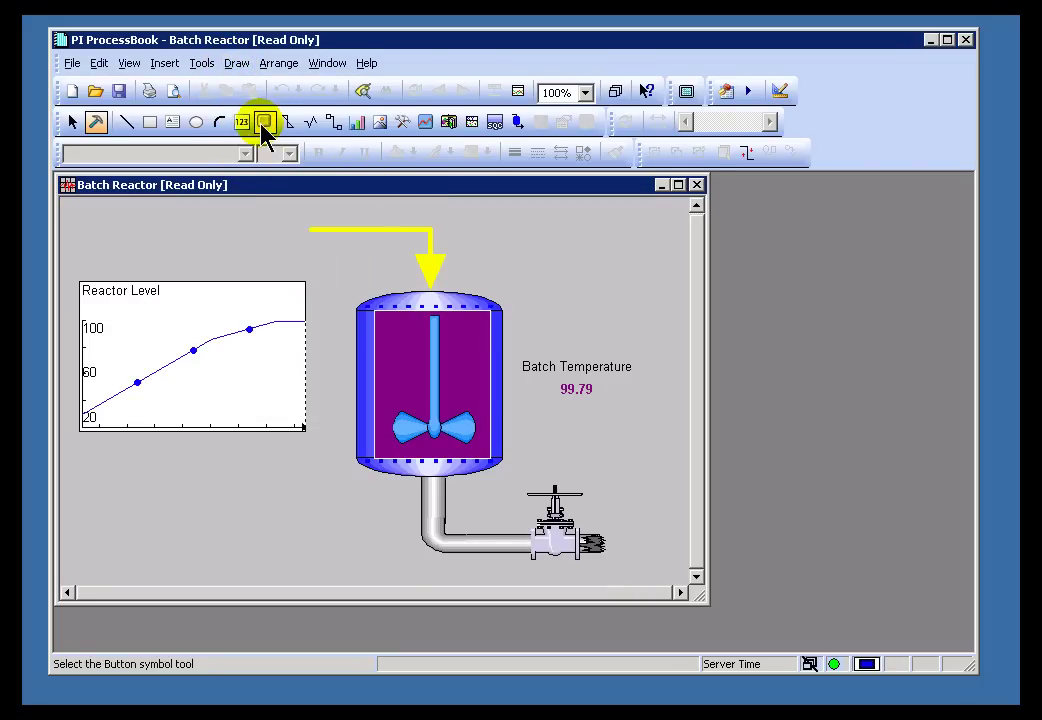
{"action": "mouse_move", "coordinate": [140, 328]}
{"action": "left_mouse_down"}
{"action": "mouse_move", "coordinate": [114, 355]}
{"action": "mouse_move", "coordinate": [86, 456]}
{"action": "mouse_move", "coordinate": [130, 477]}
{"action": "mouse_move", "coordinate": [185, 482]}
{"action": "left_mouse_up"}
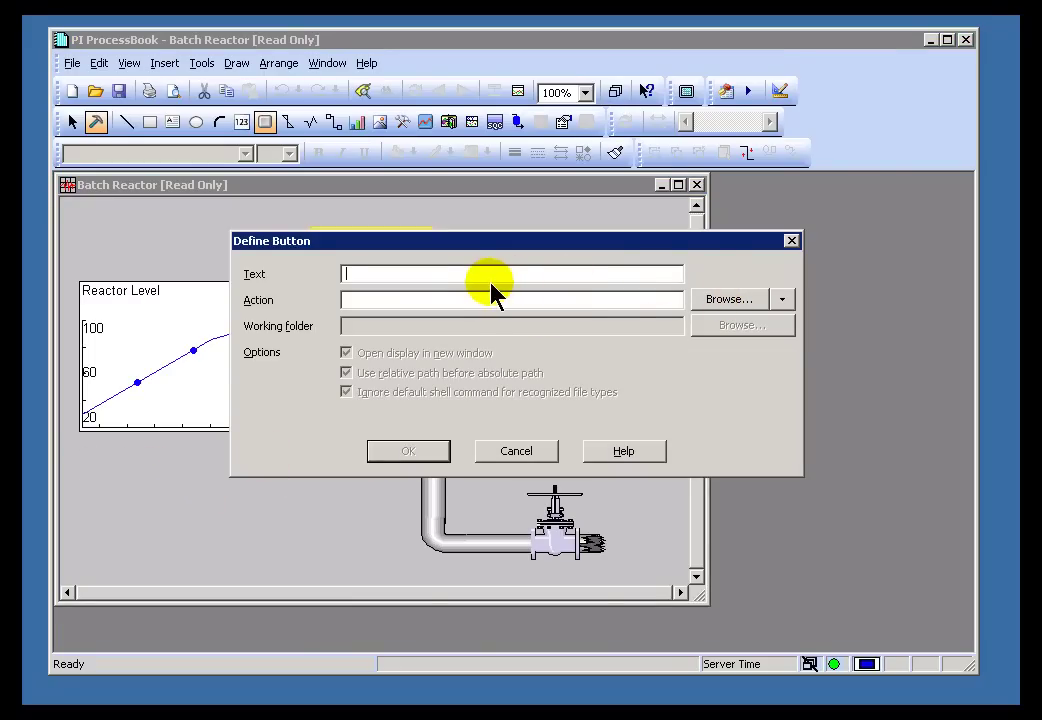
{"action": "left_click", "coordinate": [369, 273]}
{"action": "type", "text": "Mai"}
{"action": "type", "text": "olumn Bottom"}
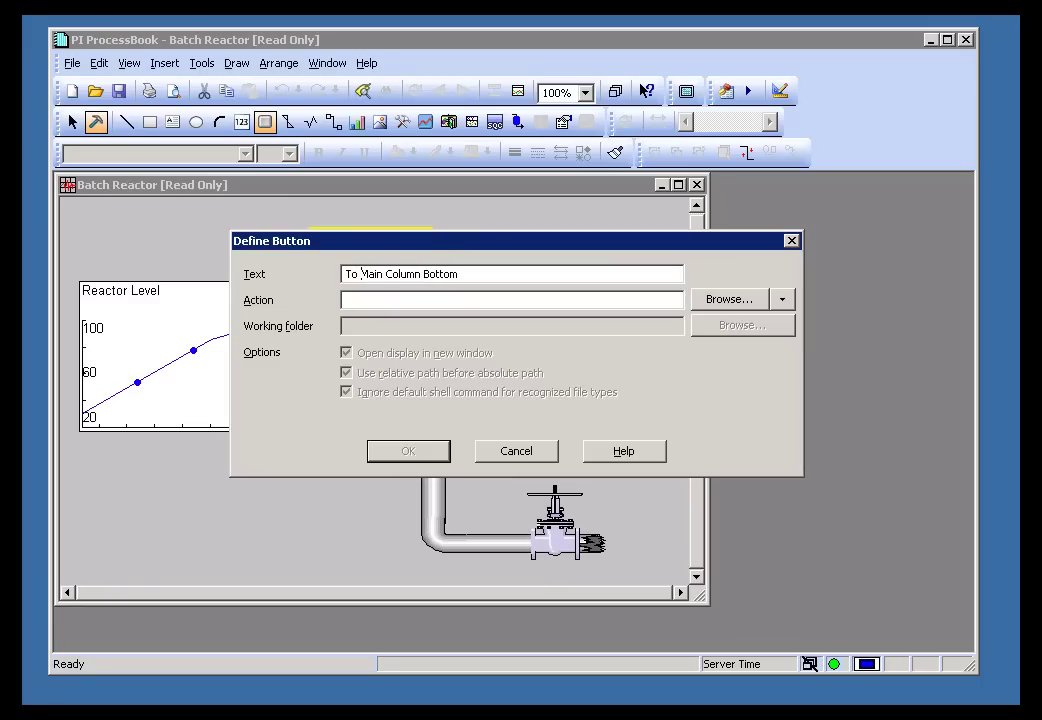
Step: Open Display Search for the button's action and list all available displays
{"action": "left_click", "coordinate": [449, 297]}
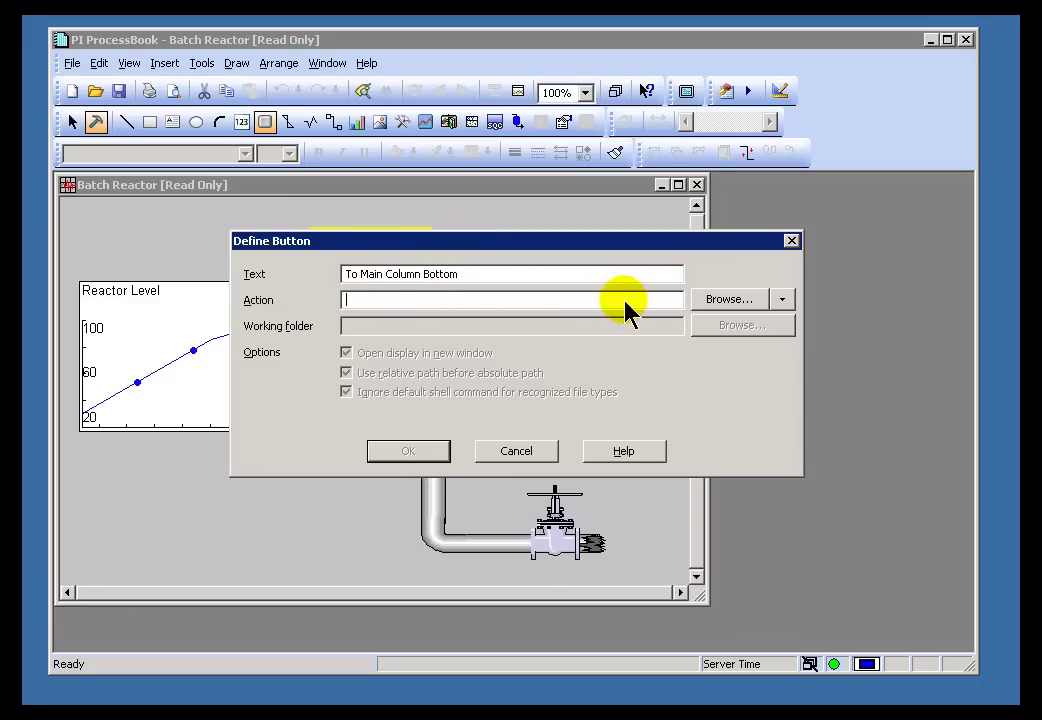
{"action": "left_click", "coordinate": [782, 300]}
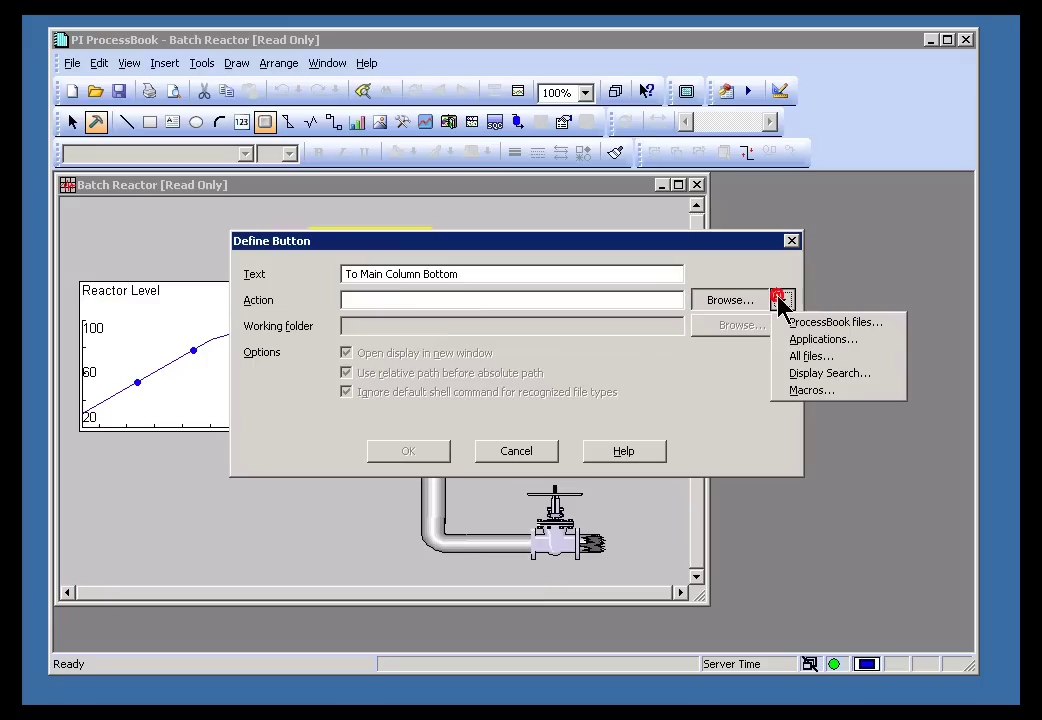
{"action": "left_click", "coordinate": [802, 372]}
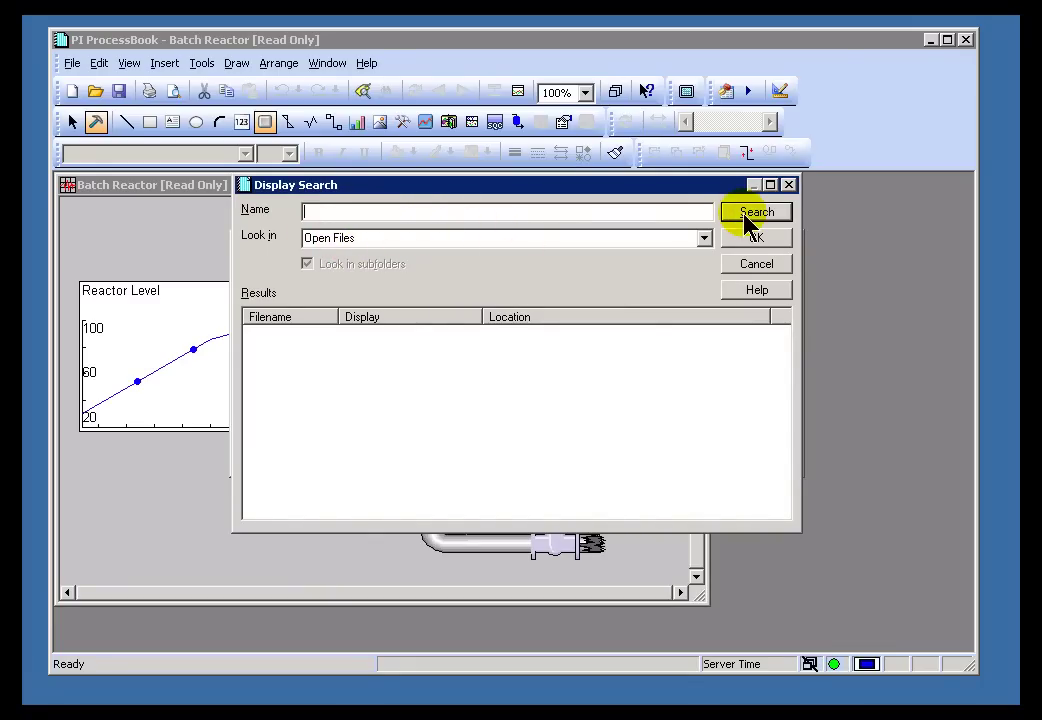
{"action": "left_click", "coordinate": [745, 215]}
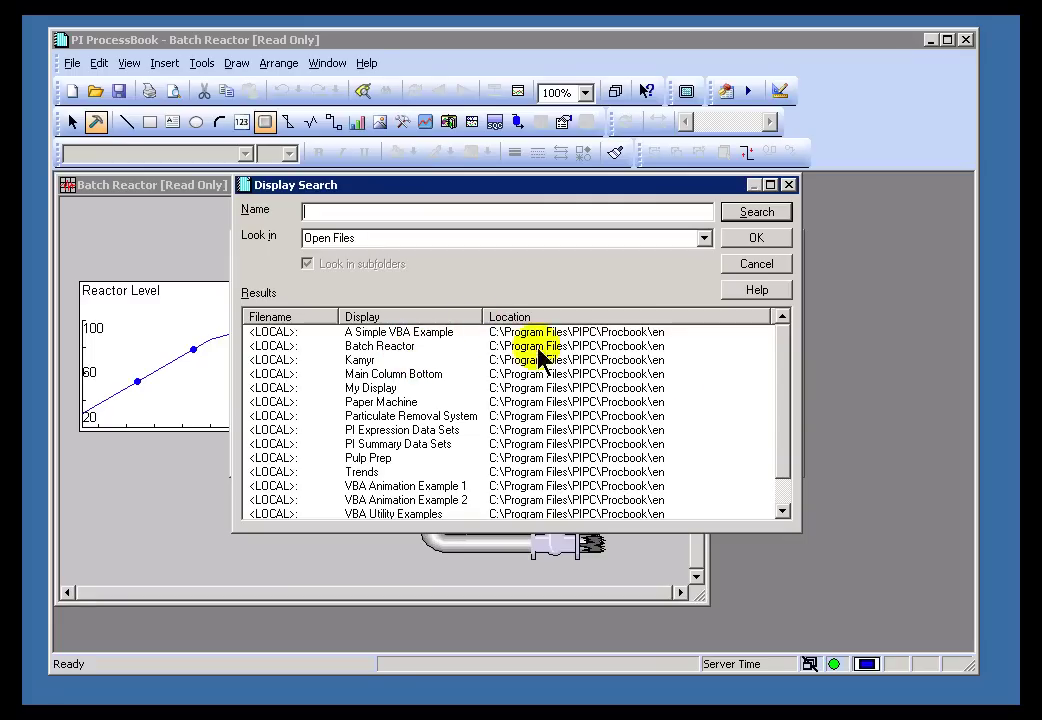
{"action": "left_click", "coordinate": [388, 376]}
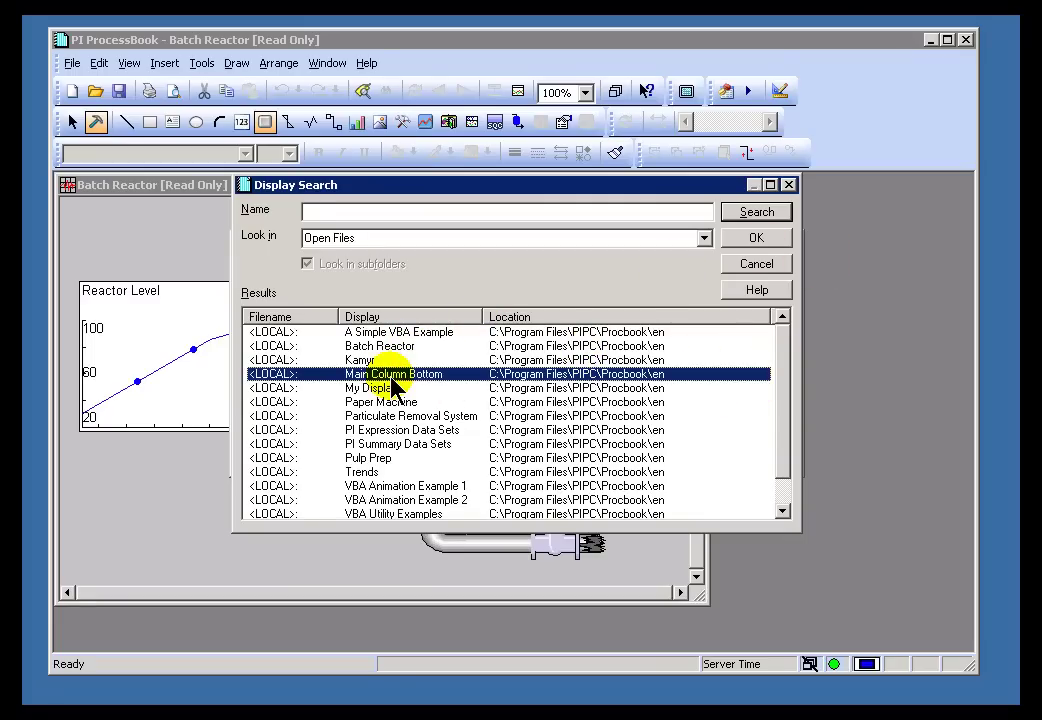
Step: Search displays for 'main' and confirm Main Column Bottom as the button's target
{"action": "left_click", "coordinate": [410, 213]}
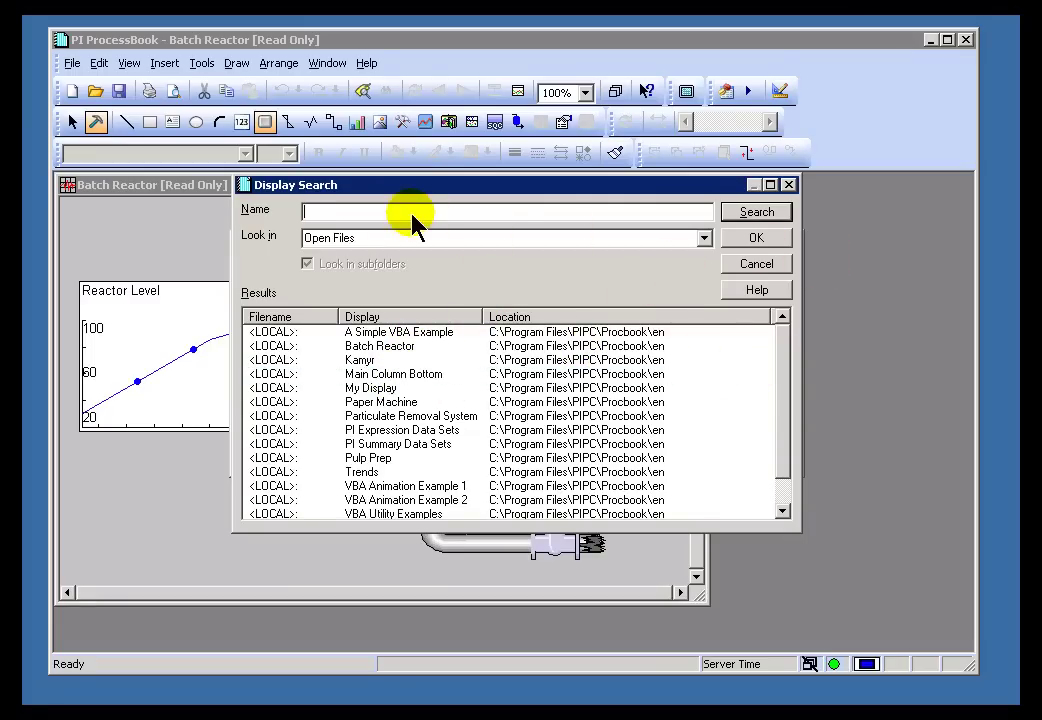
{"action": "type", "text": "main*"}
{"action": "left_click", "coordinate": [727, 212]}
{"action": "key", "text": "BackSpace"}
{"action": "left_click", "coordinate": [748, 214]}
{"action": "left_click", "coordinate": [389, 332]}
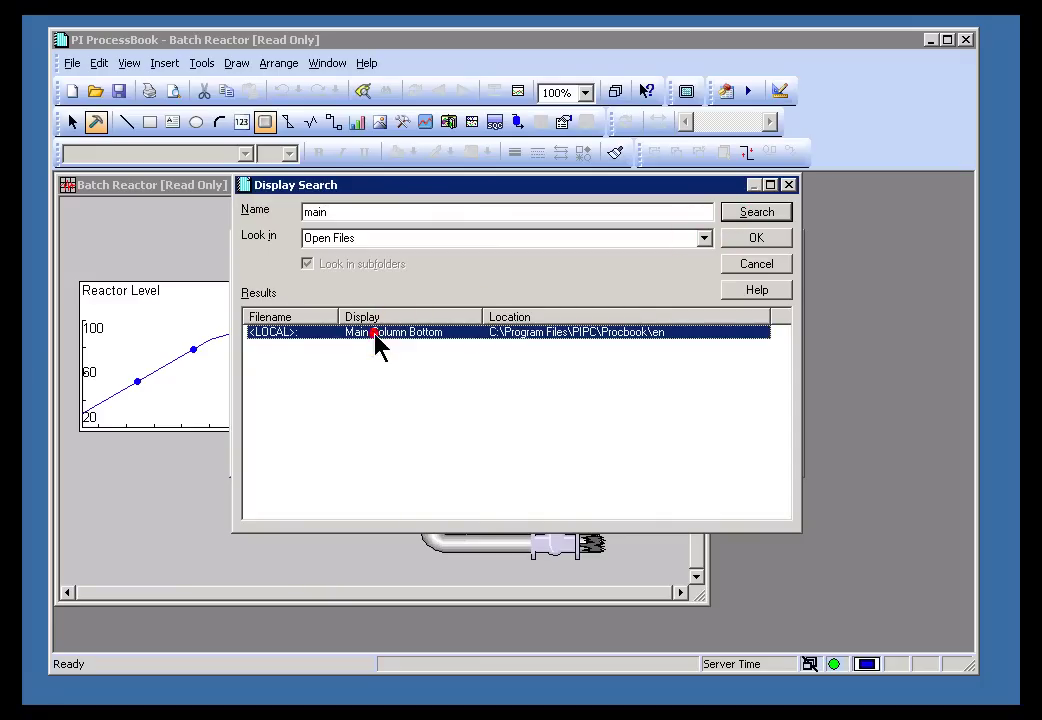
{"action": "left_click", "coordinate": [754, 242]}
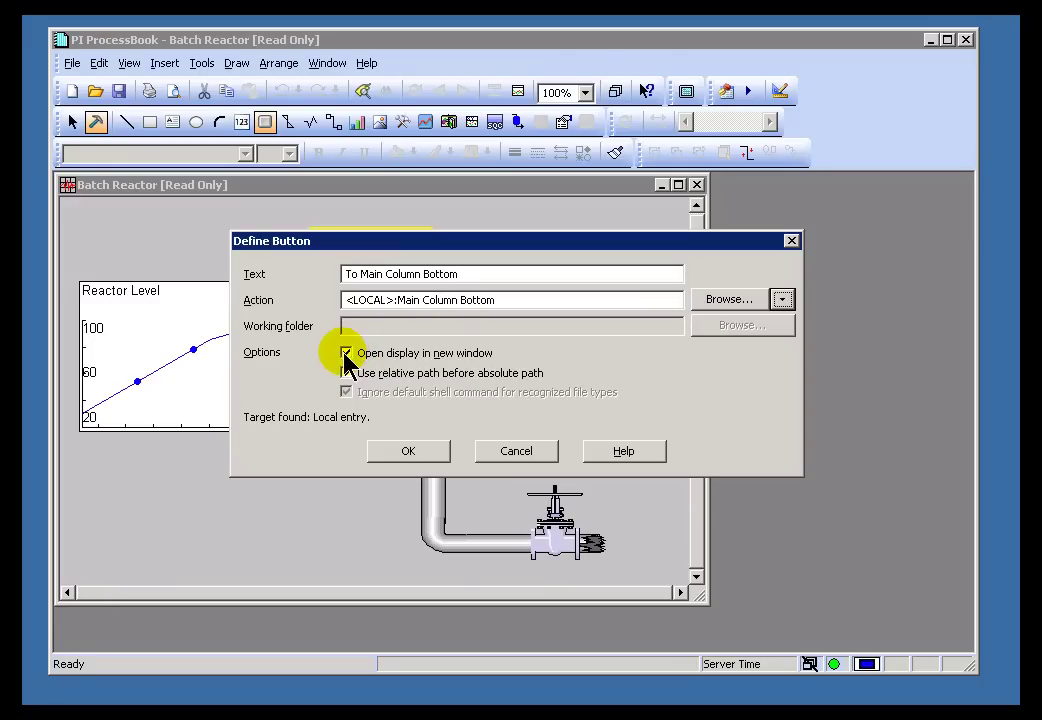
Step: Keep 'Open display in new window' and 'Use relative path' checked and place the button
{"action": "left_click", "coordinate": [346, 353]}
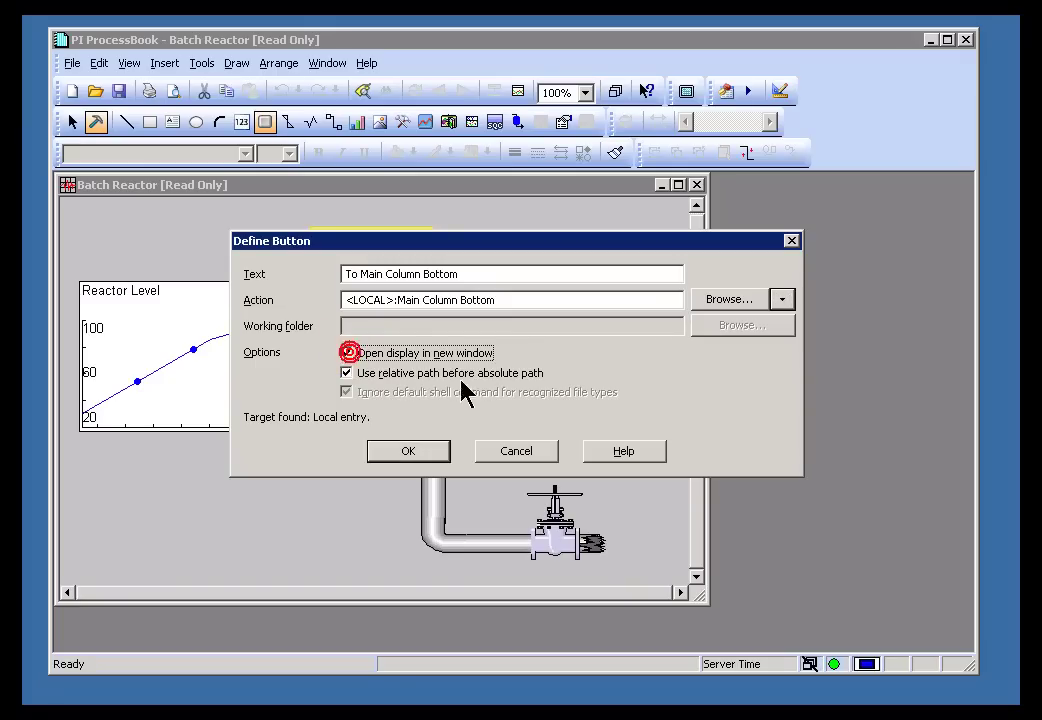
{"action": "left_click", "coordinate": [346, 353]}
{"action": "left_click", "coordinate": [347, 353]}
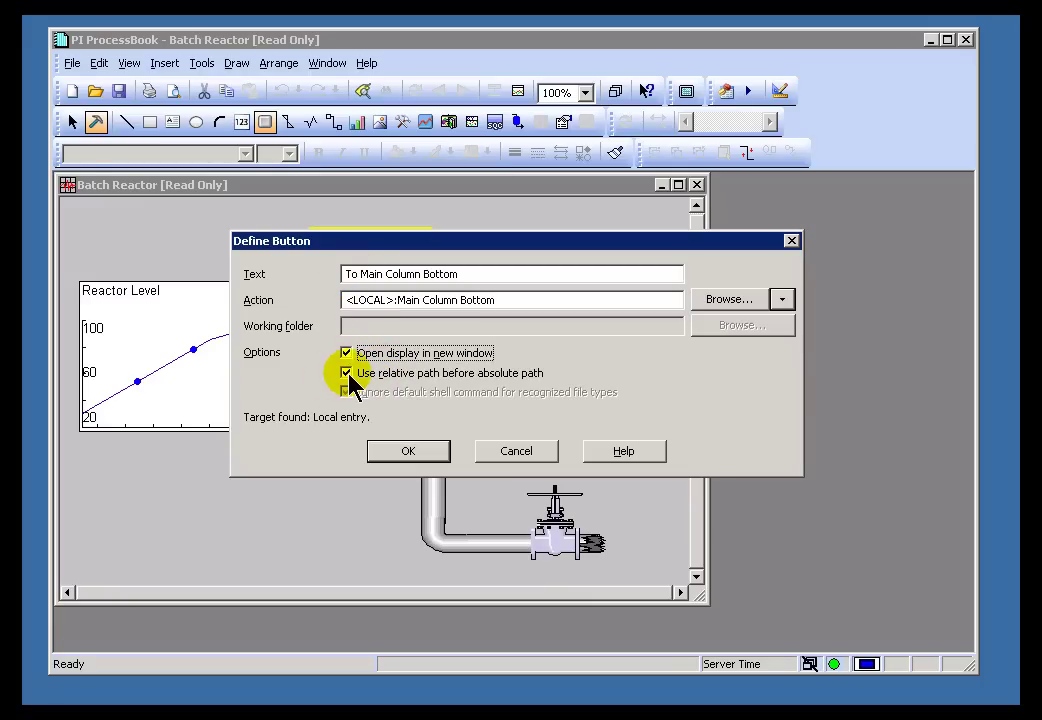
{"action": "left_click", "coordinate": [348, 375]}
{"action": "left_click", "coordinate": [348, 375]}
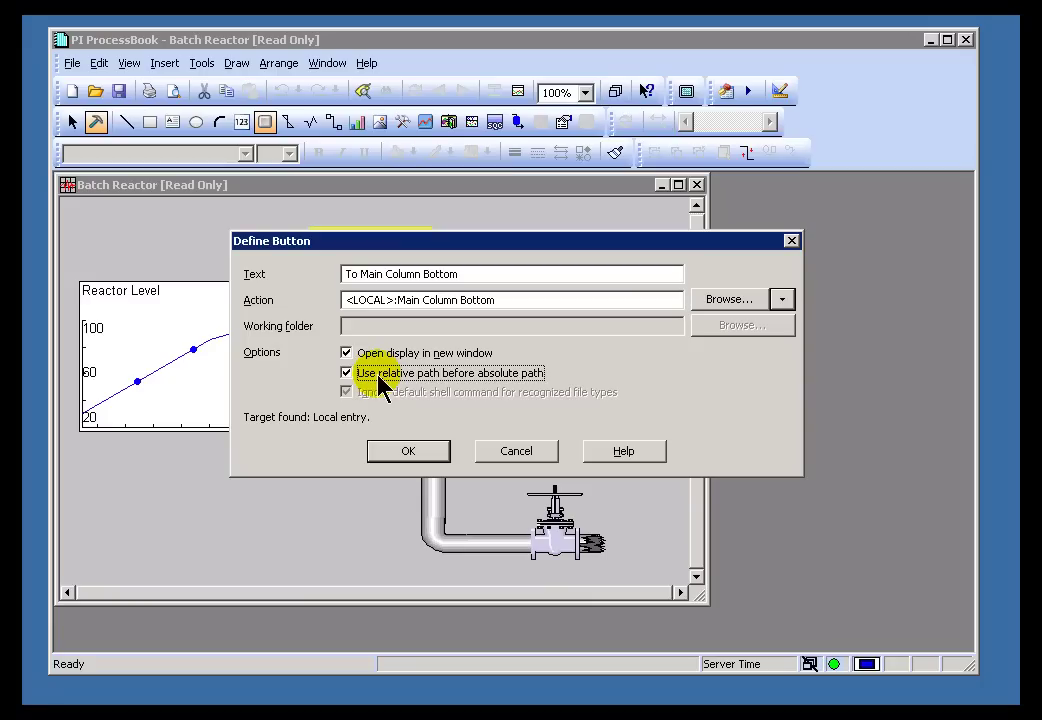
{"action": "left_click", "coordinate": [420, 458]}
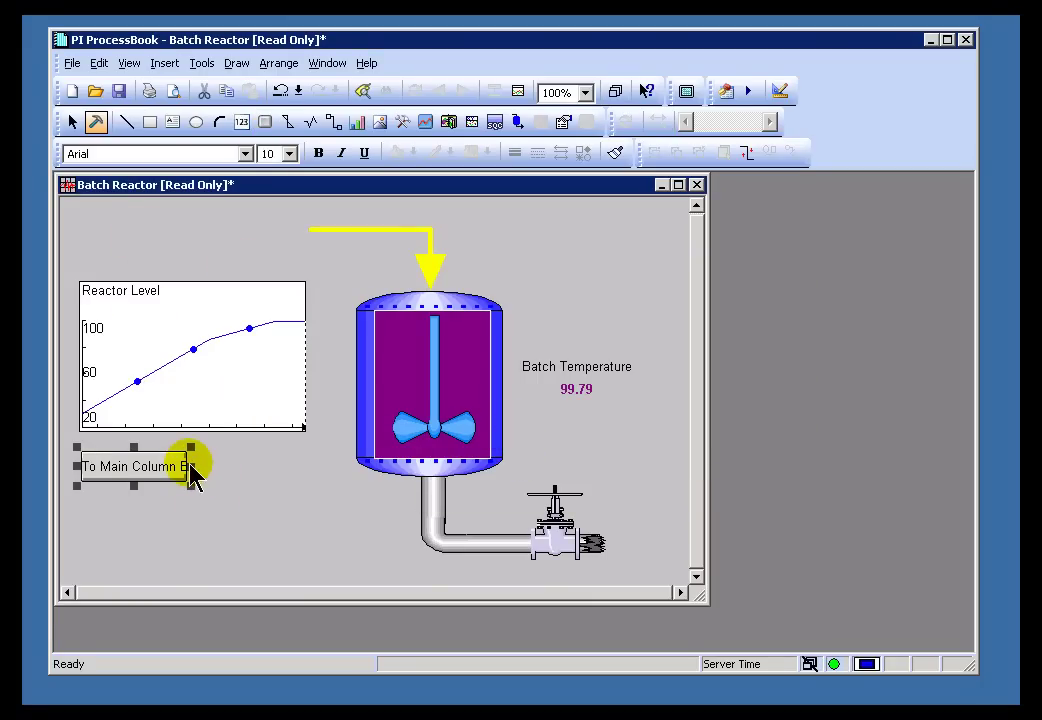
Step: Widen the button to show its full label, then test it in Run mode to open Main Column Bottom
{"action": "left_click_drag", "start_coordinate": [191, 470], "coordinate": [257, 464]}
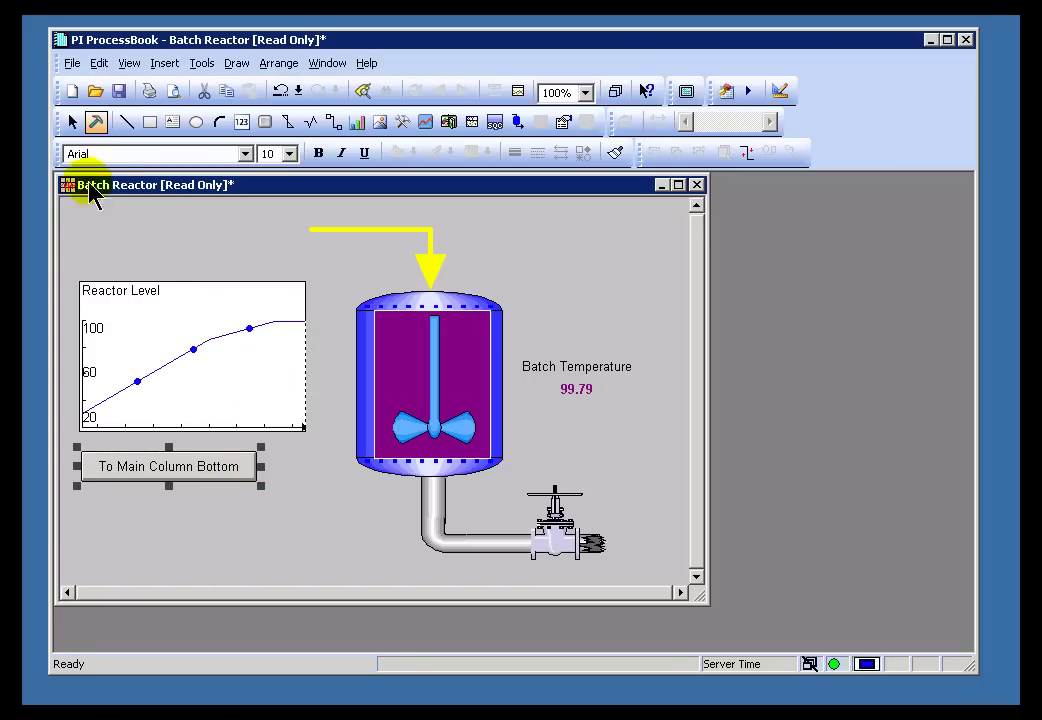
{"action": "left_click", "coordinate": [72, 121]}
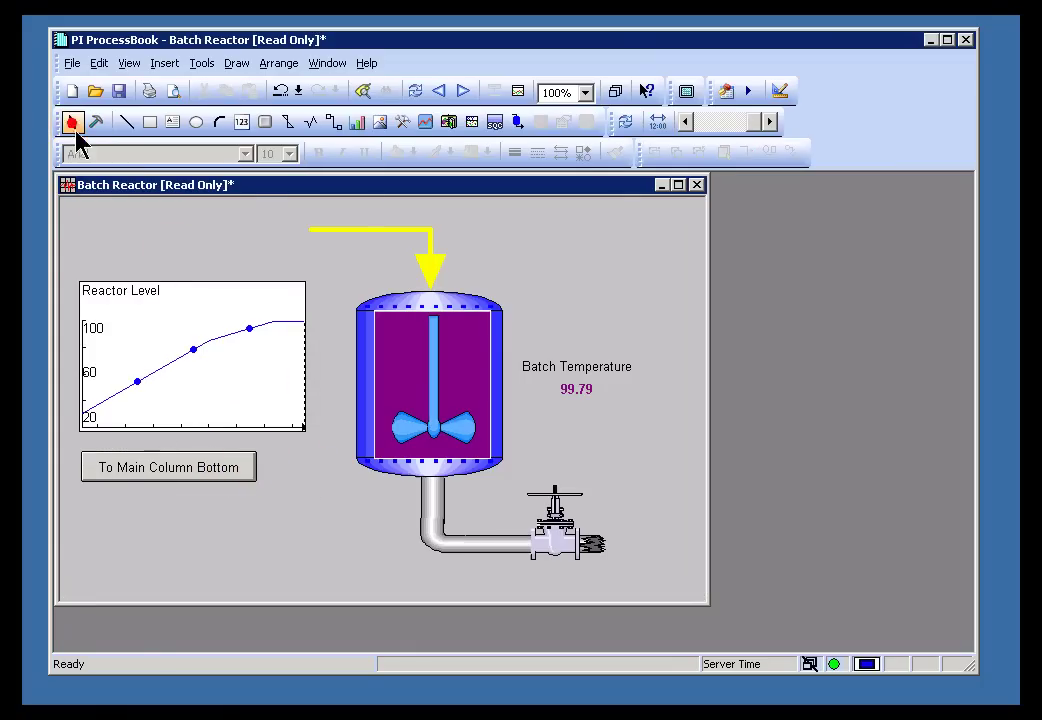
{"action": "left_click", "coordinate": [209, 478]}
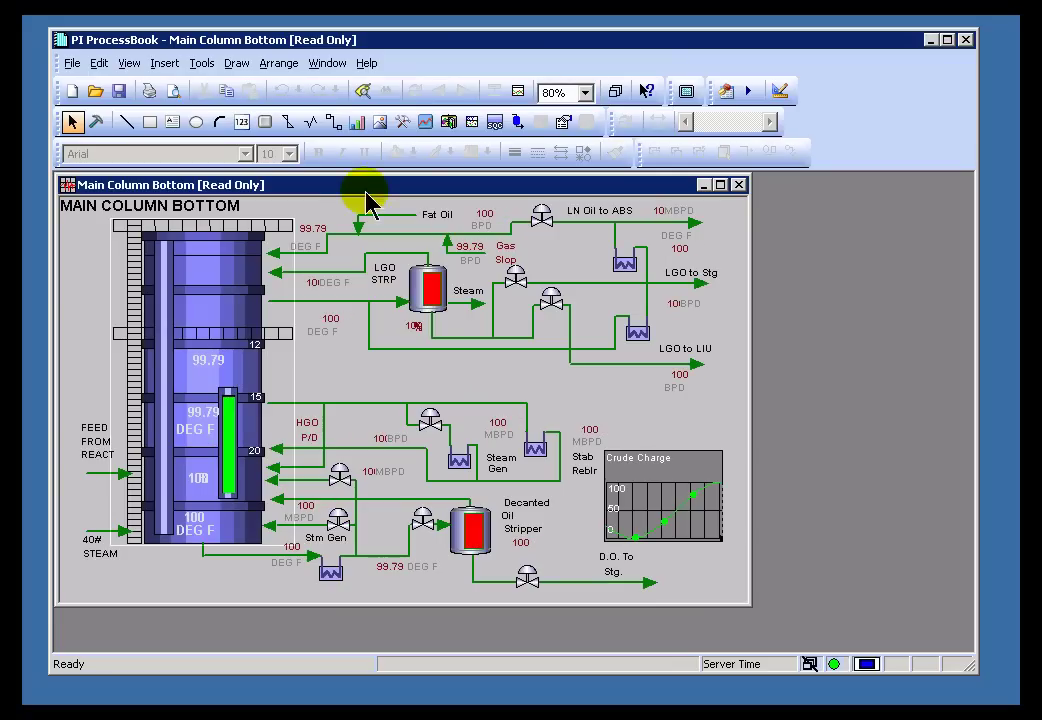
{"action": "left_click_drag", "start_coordinate": [349, 184], "coordinate": [479, 196]}
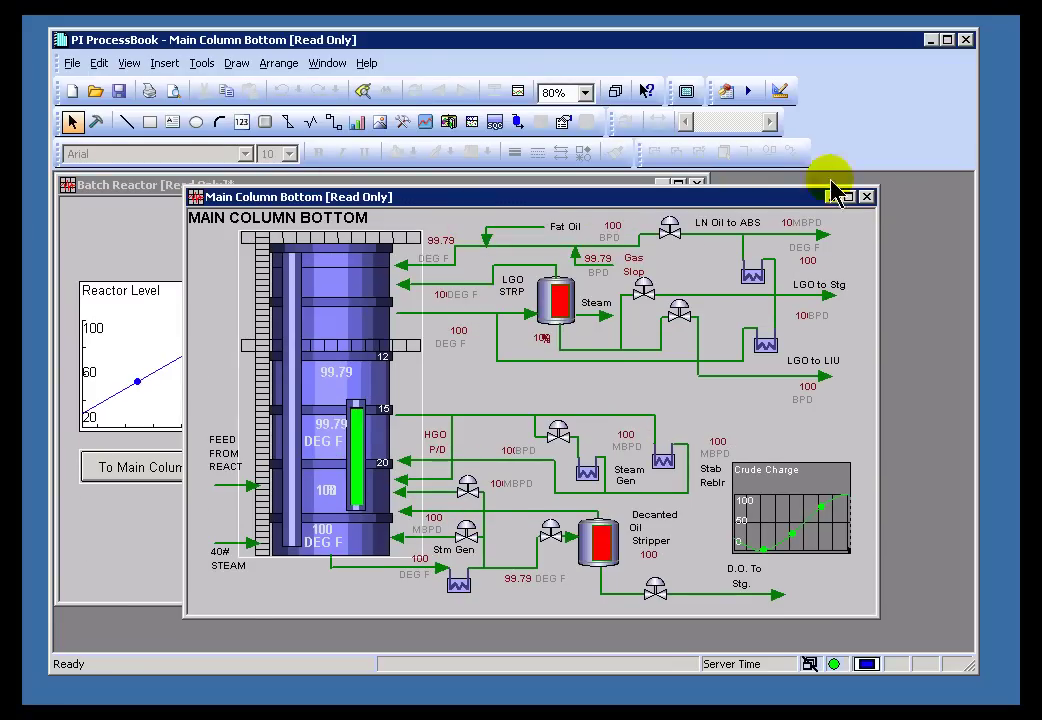
{"action": "left_click", "coordinate": [867, 197]}
{"action": "left_click", "coordinate": [112, 472]}
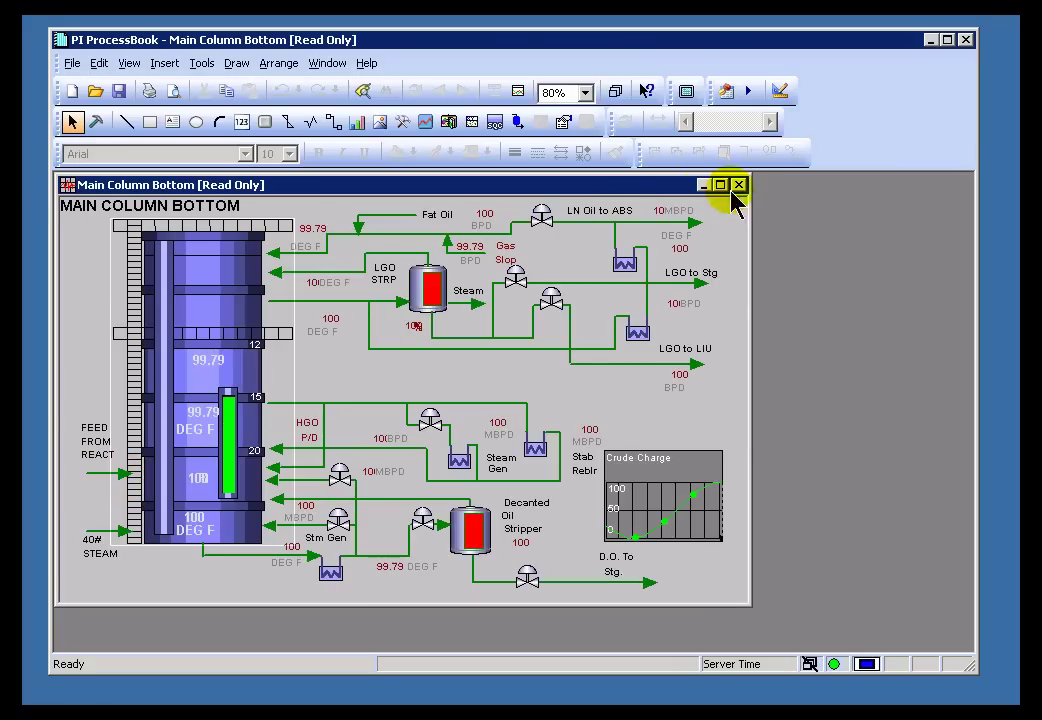
Step: Close Main Column Bottom, check Display Search's locations including myProcessBook.PIW, then cancel out
{"action": "left_click", "coordinate": [736, 186]}
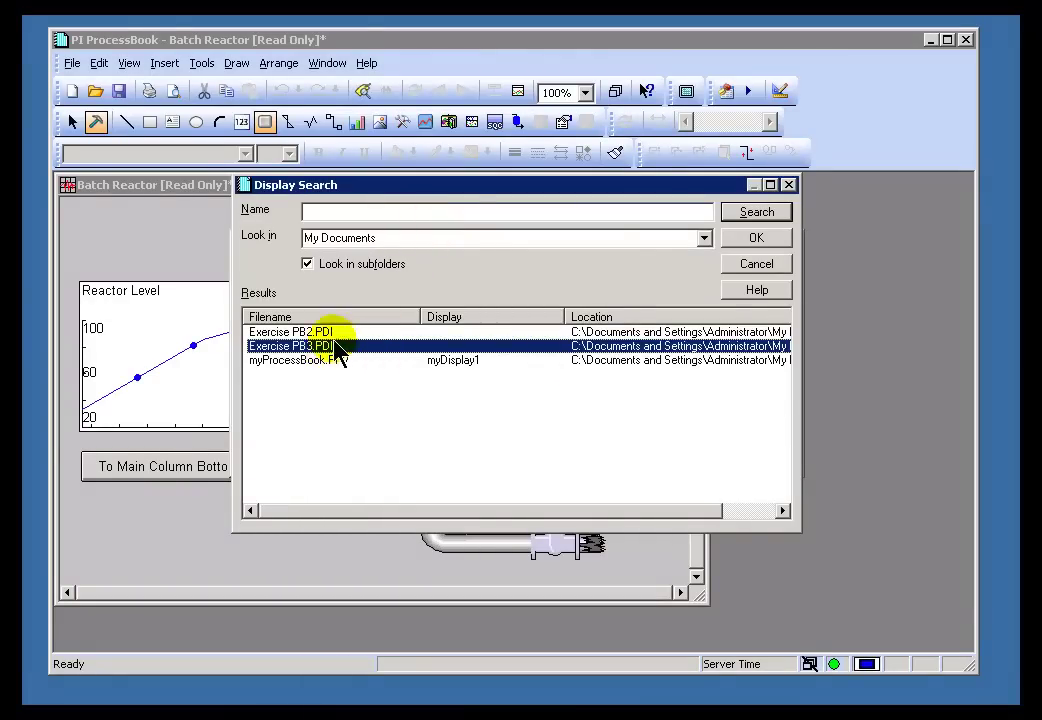
{"action": "left_click", "coordinate": [704, 238]}
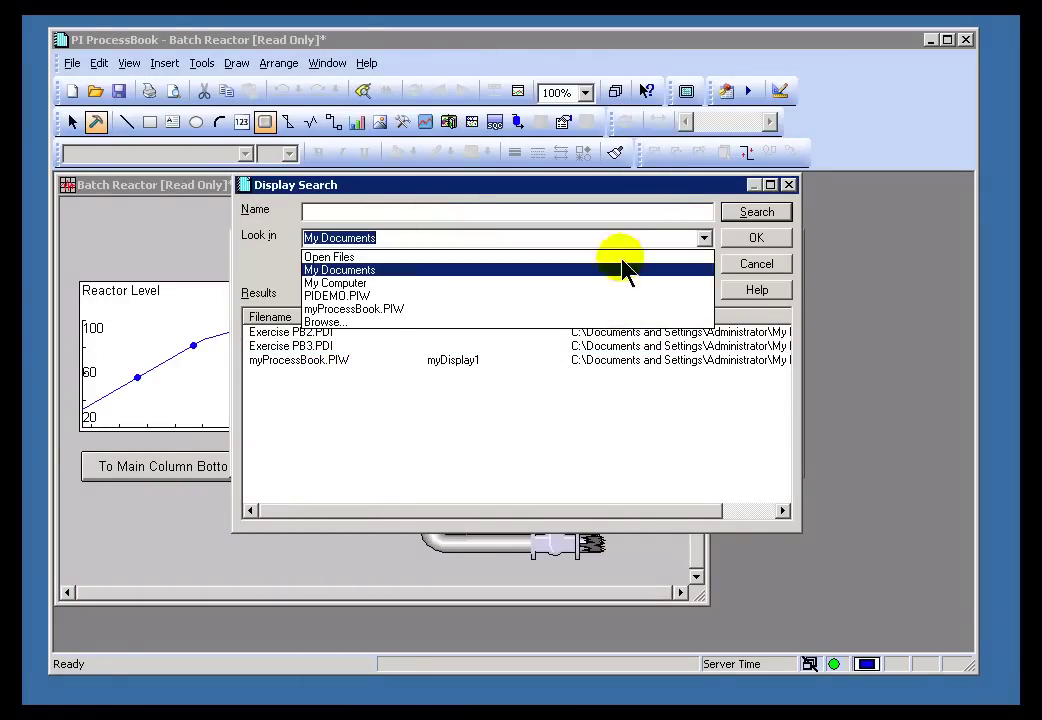
{"action": "left_click", "coordinate": [325, 318]}
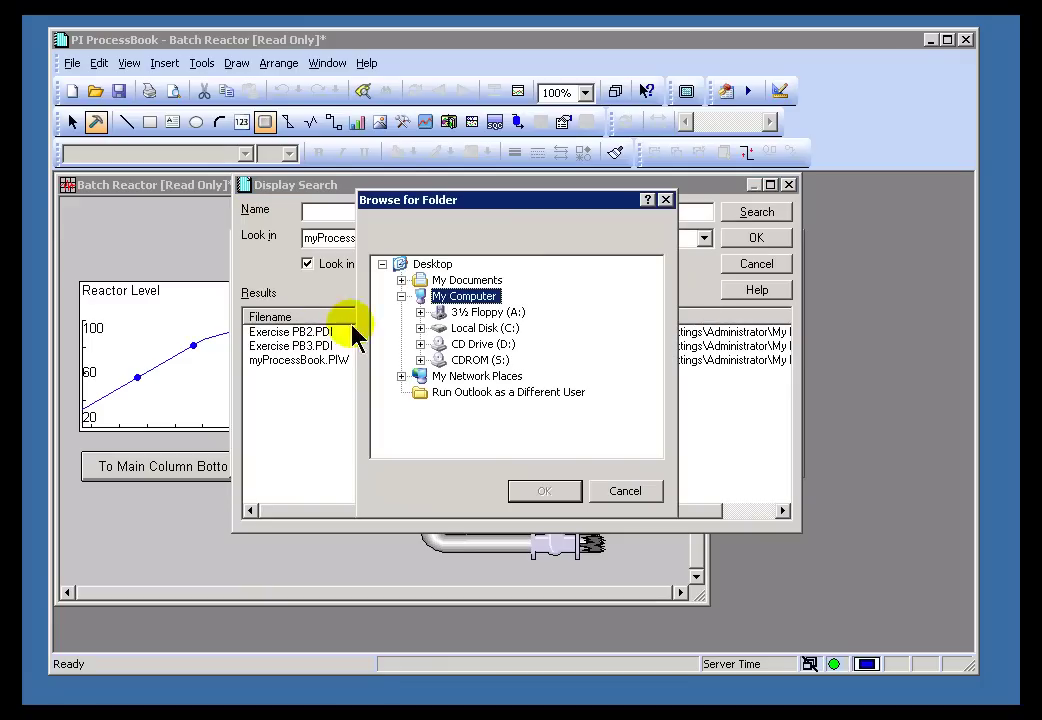
{"action": "left_click", "coordinate": [626, 494]}
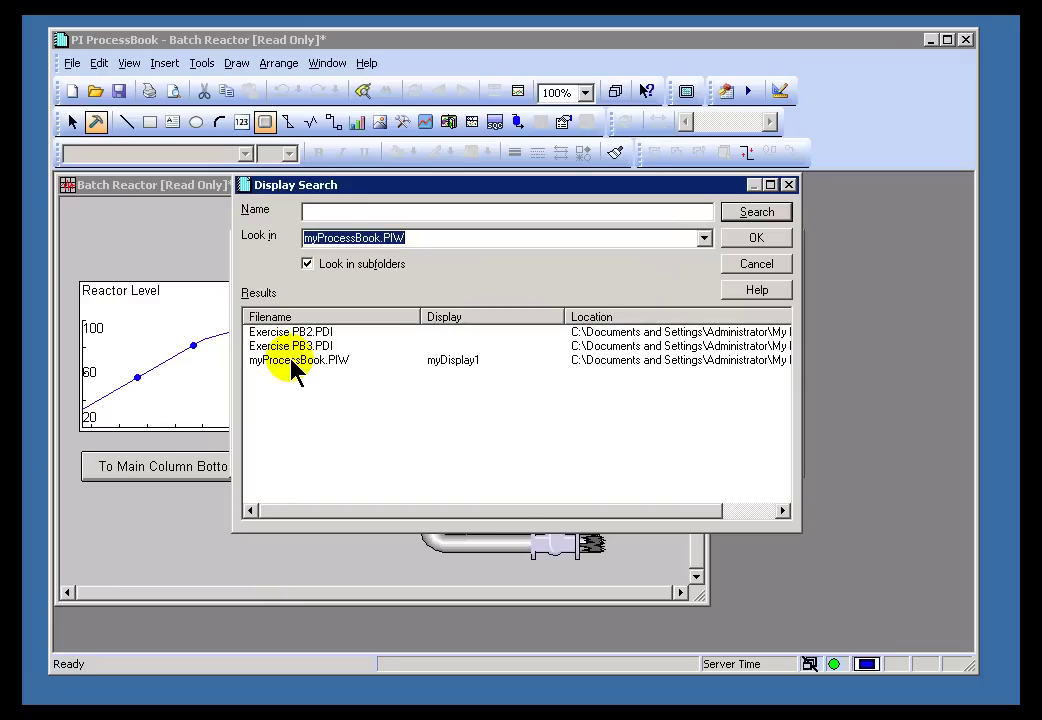
{"action": "left_click", "coordinate": [757, 264]}
Step: Set the button's action to myProcessBook.PIW in My Documents via ProcessBook files browsing
{"action": "left_click", "coordinate": [783, 300]}
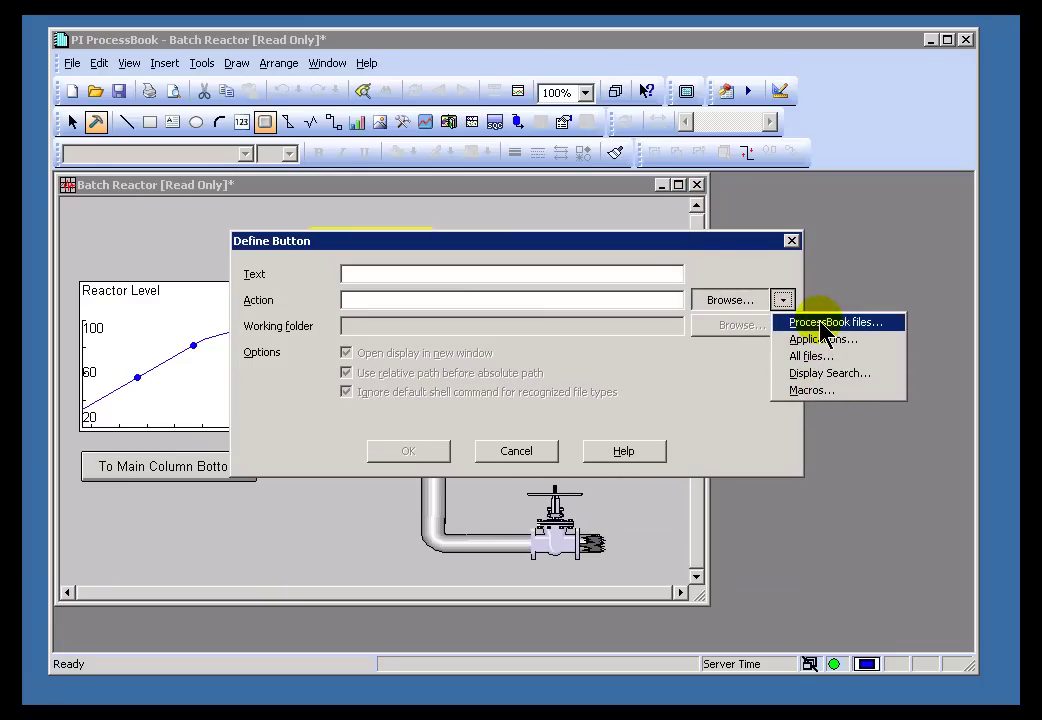
{"action": "left_click", "coordinate": [820, 373]}
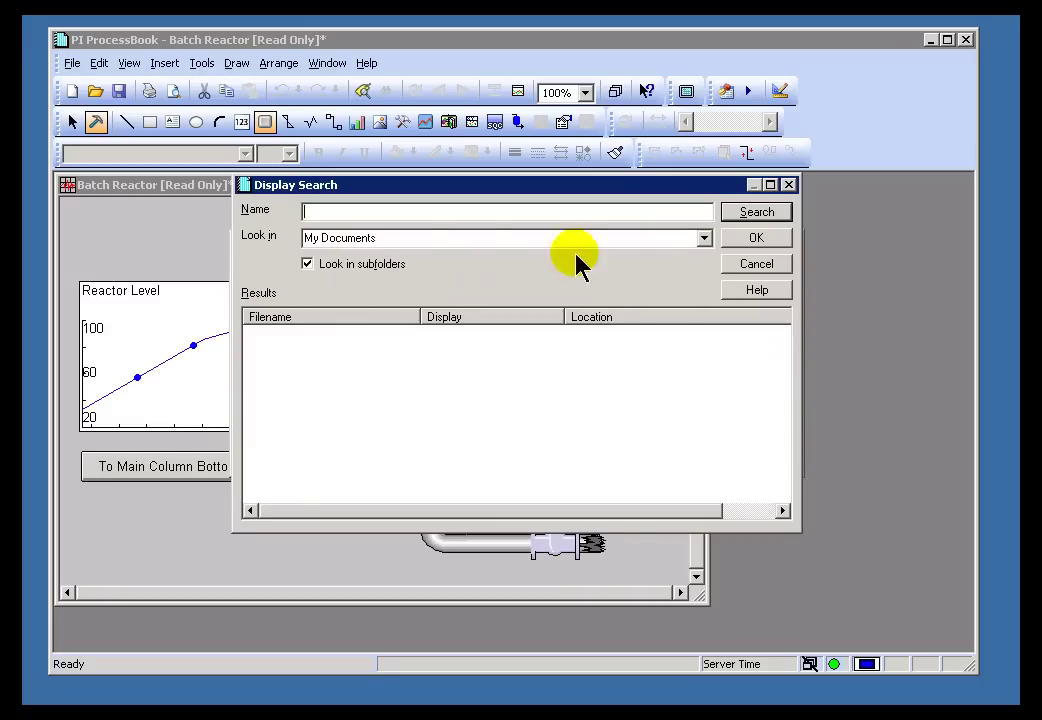
{"action": "left_click", "coordinate": [752, 214]}
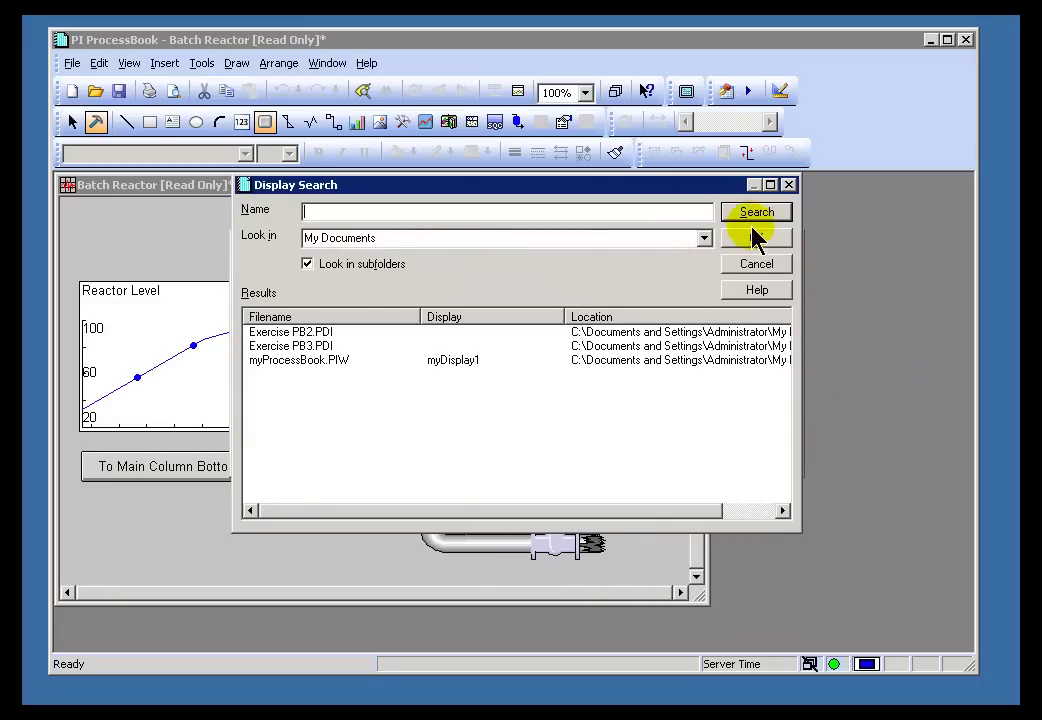
{"action": "left_click", "coordinate": [757, 268]}
{"action": "left_click", "coordinate": [783, 300]}
{"action": "left_click", "coordinate": [820, 322]}
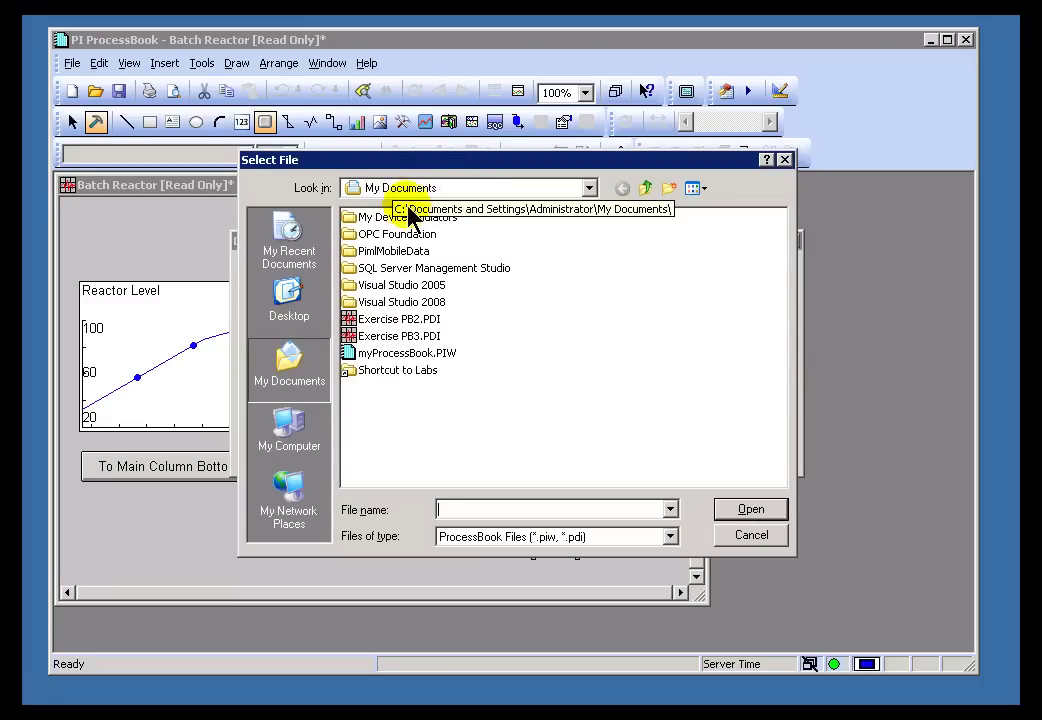
{"action": "left_click", "coordinate": [368, 353]}
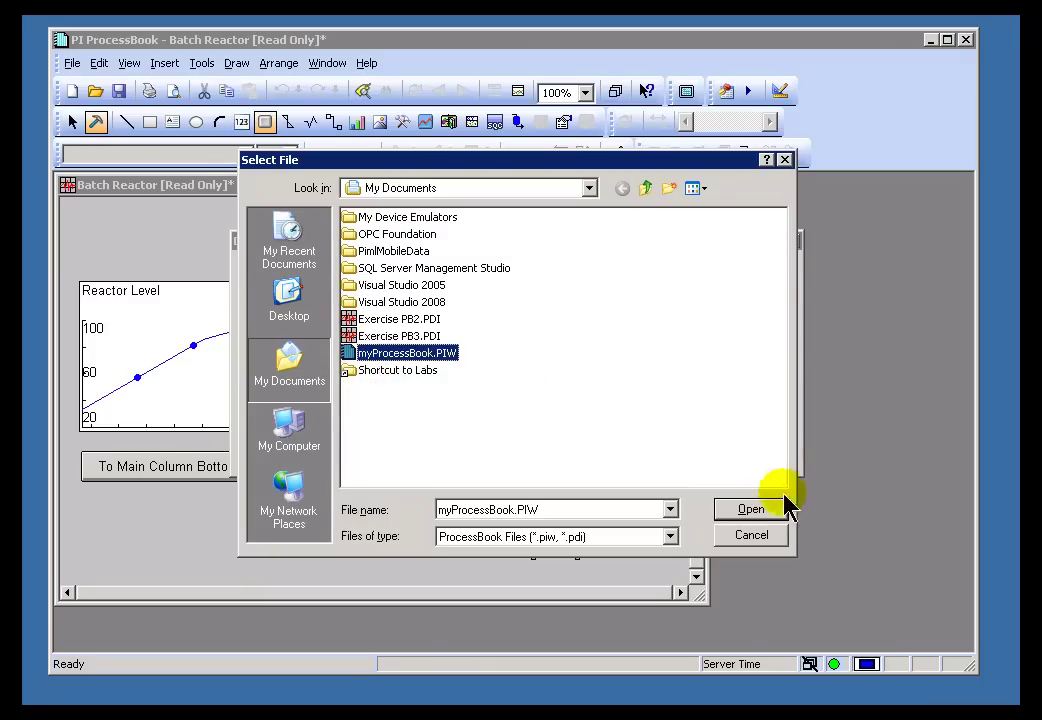
{"action": "left_click", "coordinate": [756, 510]}
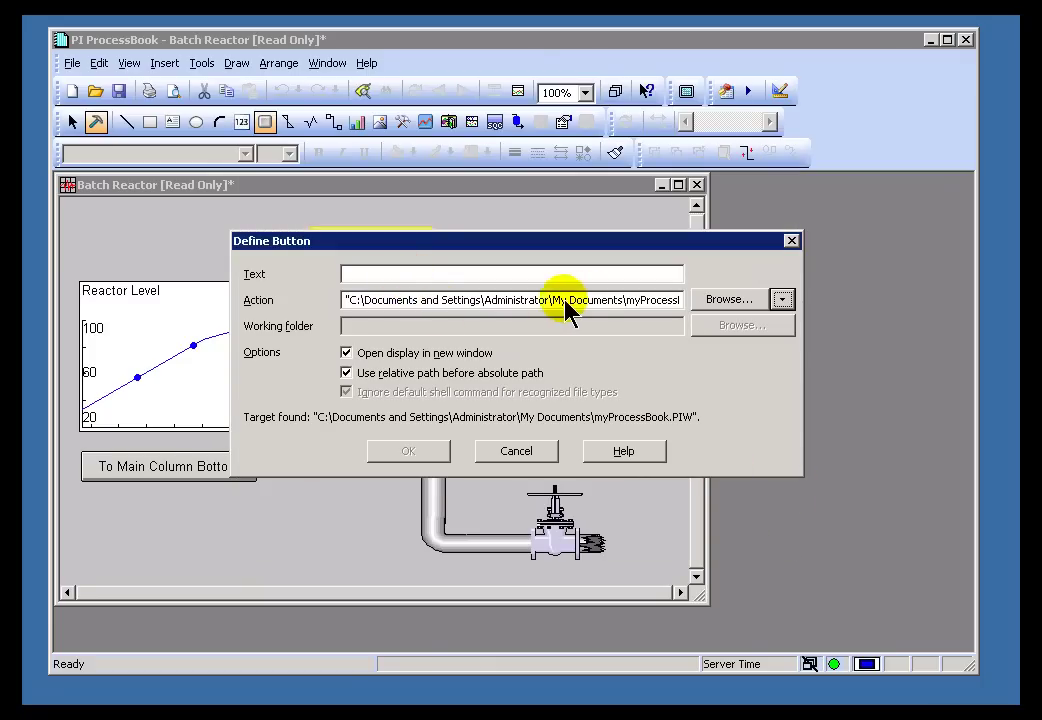
Step: Check the action path, label the button 'myProcessBook', and create it
{"action": "left_click", "coordinate": [372, 300]}
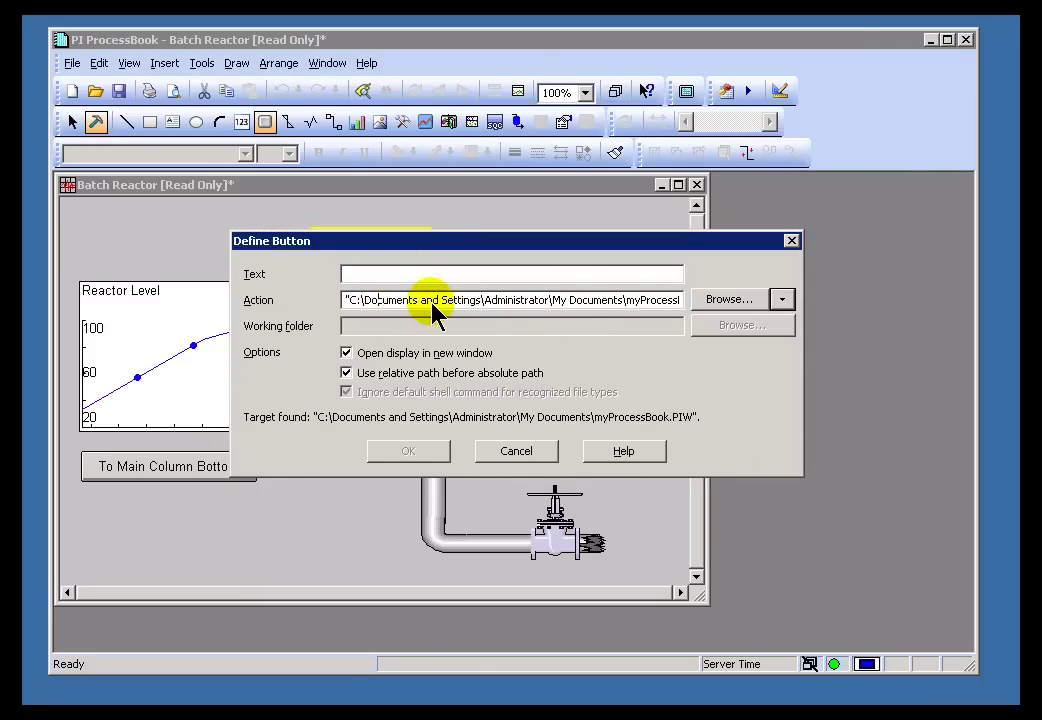
{"action": "left_click_drag", "start_coordinate": [370, 298], "coordinate": [693, 306]}
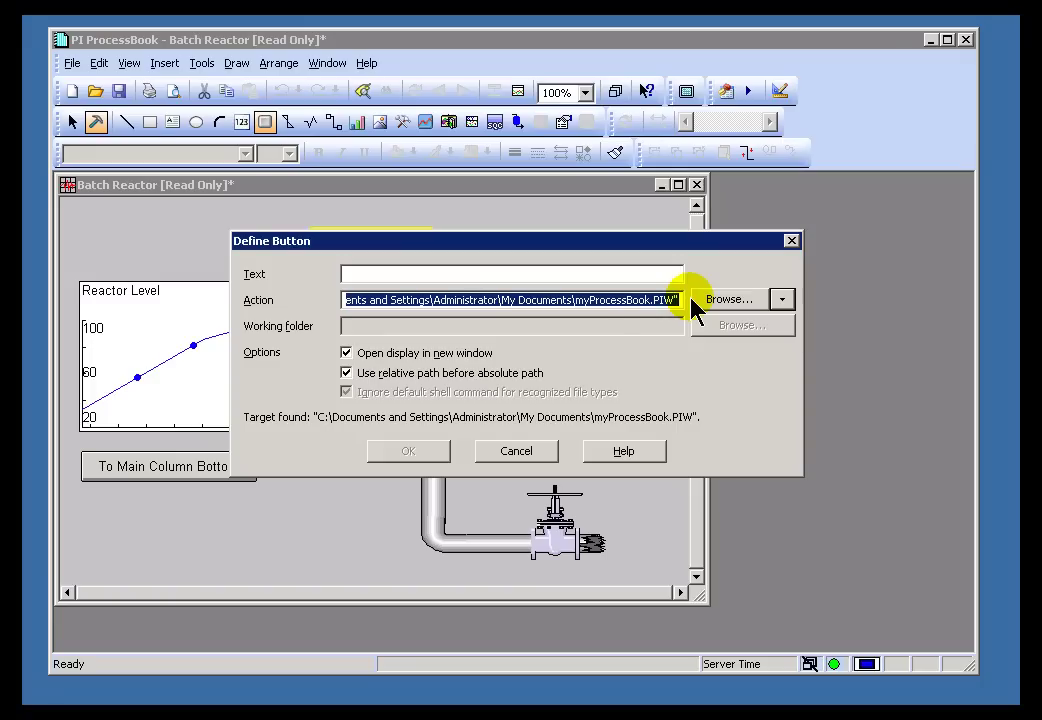
{"action": "left_click", "coordinate": [621, 301]}
{"action": "left_click", "coordinate": [403, 273]}
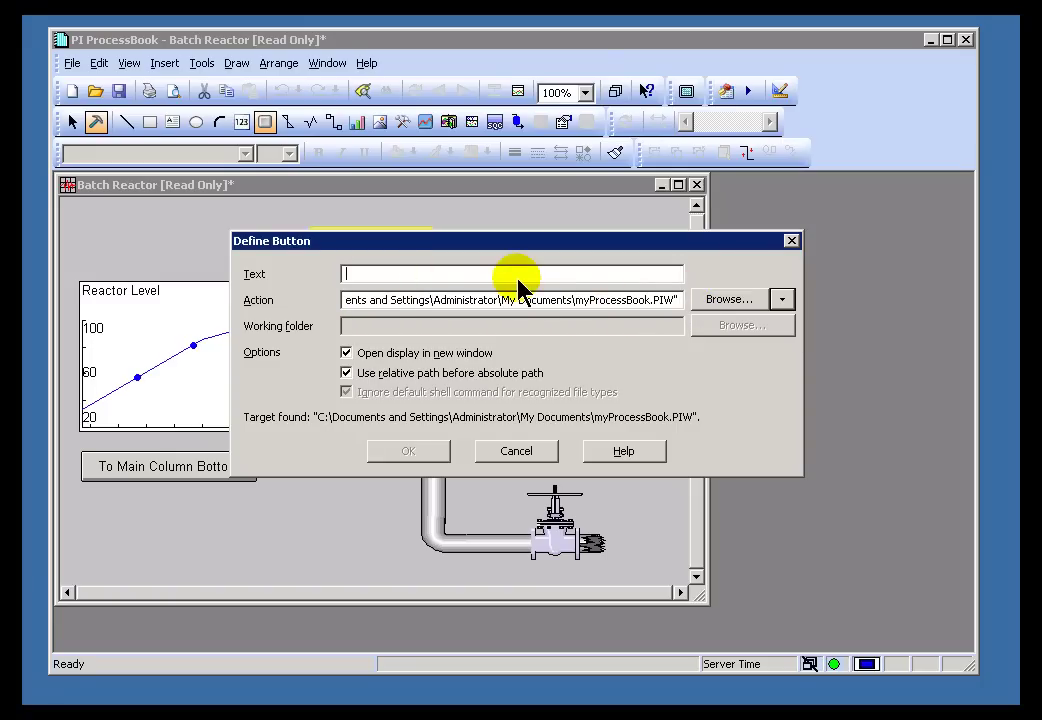
{"action": "type", "text": "M"}
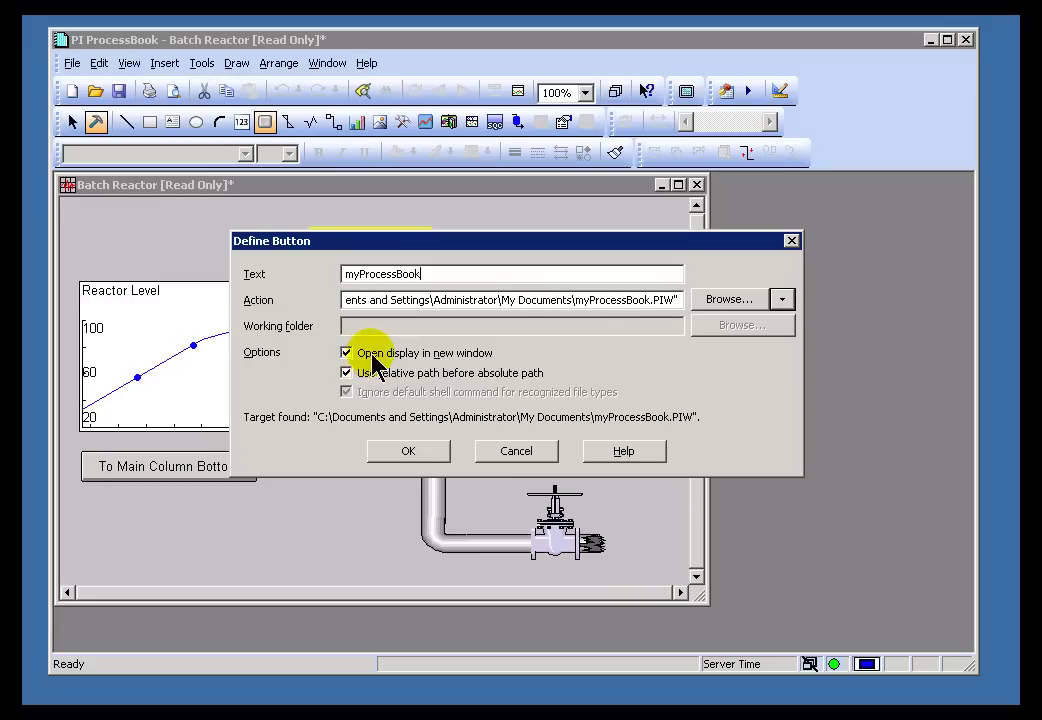
{"action": "left_click", "coordinate": [442, 450]}
Step: In Run mode, open the notebook with the myProcessBook button and browse its pages
{"action": "left_click", "coordinate": [72, 121]}
{"action": "left_click", "coordinate": [180, 510]}
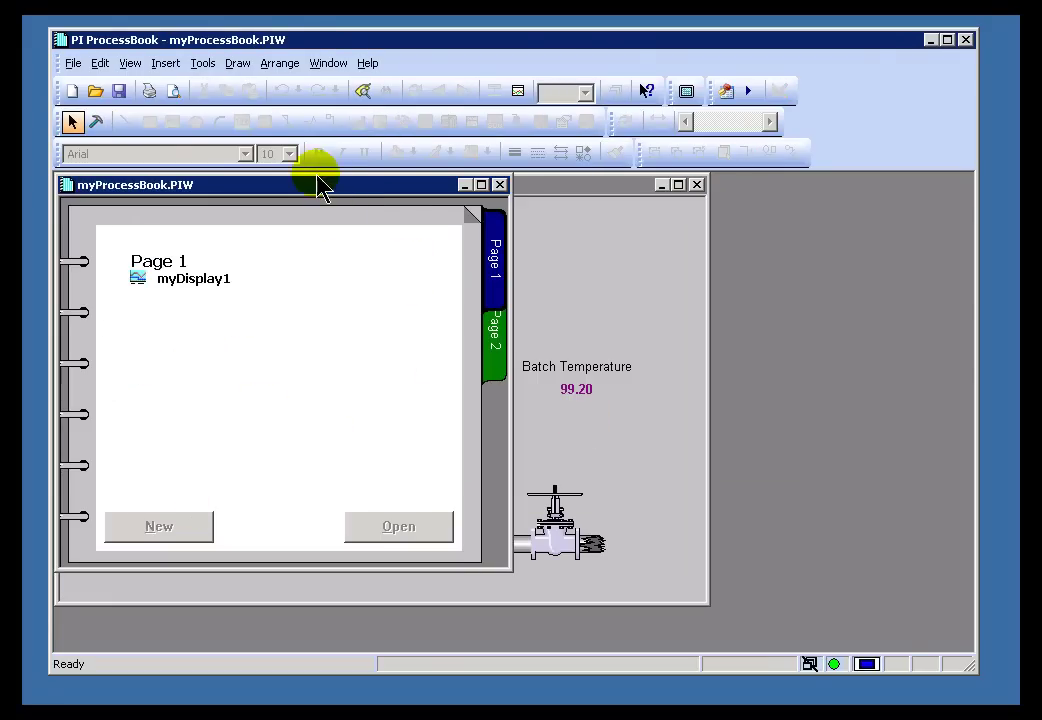
{"action": "left_click_drag", "start_coordinate": [355, 196], "coordinate": [681, 213]}
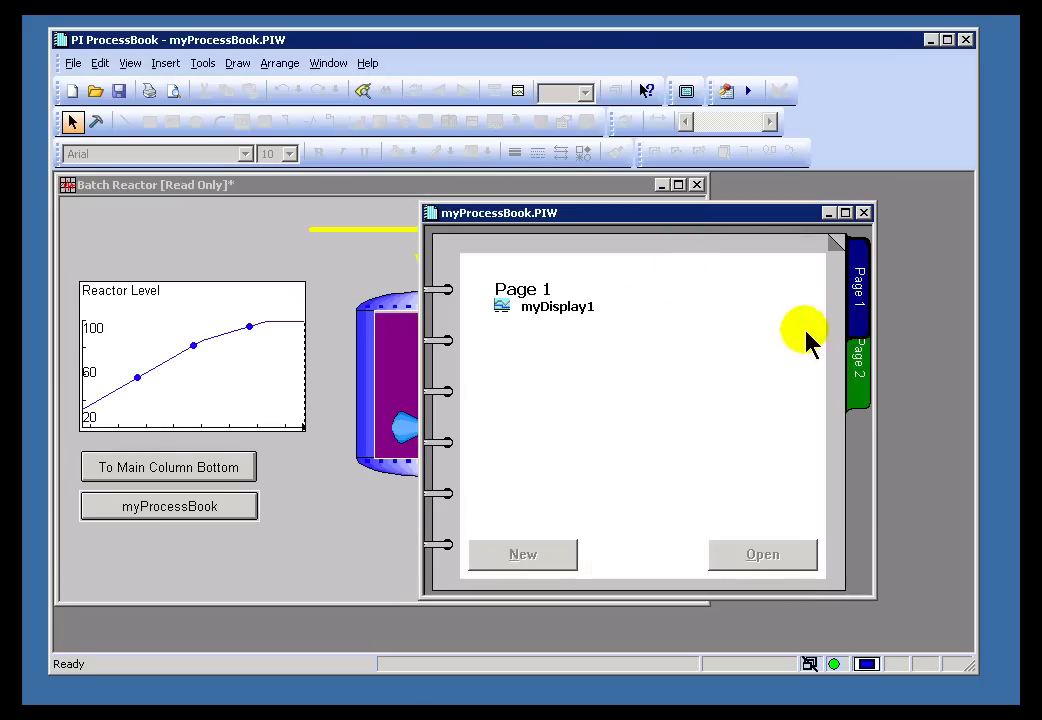
{"action": "left_click", "coordinate": [858, 370]}
{"action": "left_click", "coordinate": [858, 280]}
Step: Open myDisplay1 from Page 1, then close it and the notebook, returning to Batch Reactor
{"action": "left_click", "coordinate": [557, 307]}
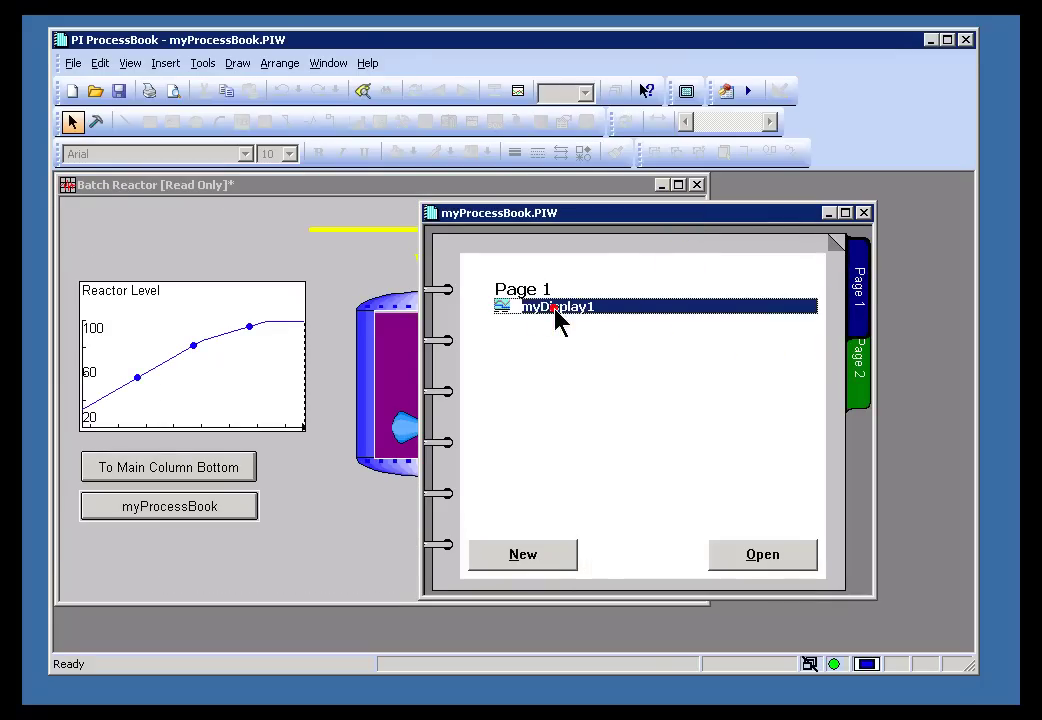
{"action": "left_click", "coordinate": [530, 553]}
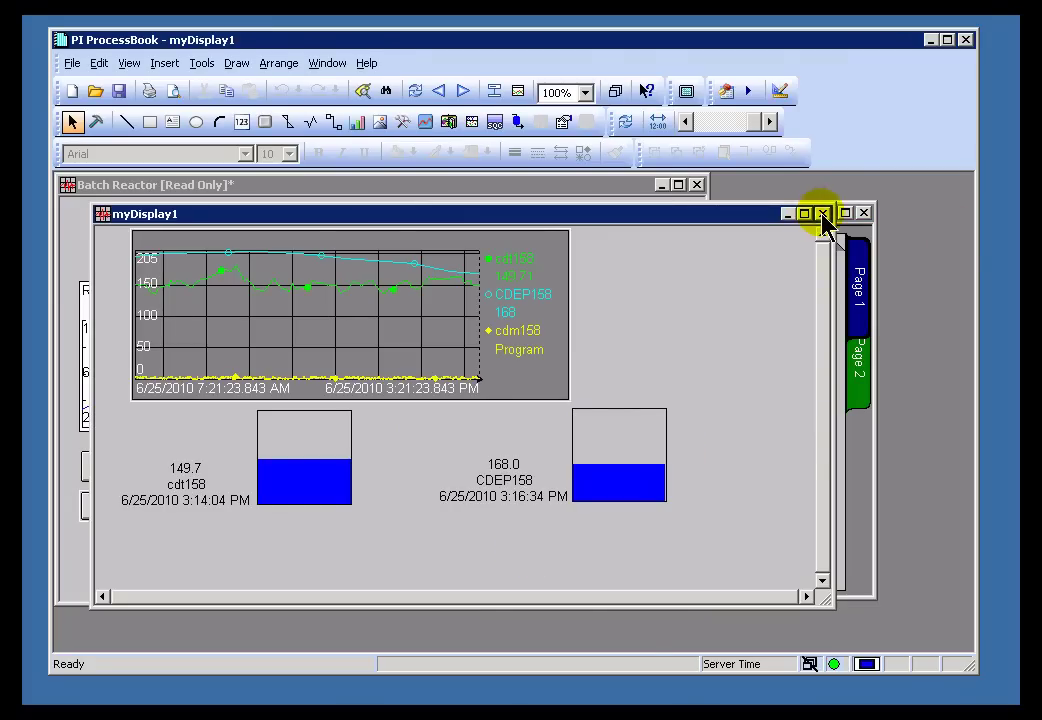
{"action": "left_click", "coordinate": [822, 213]}
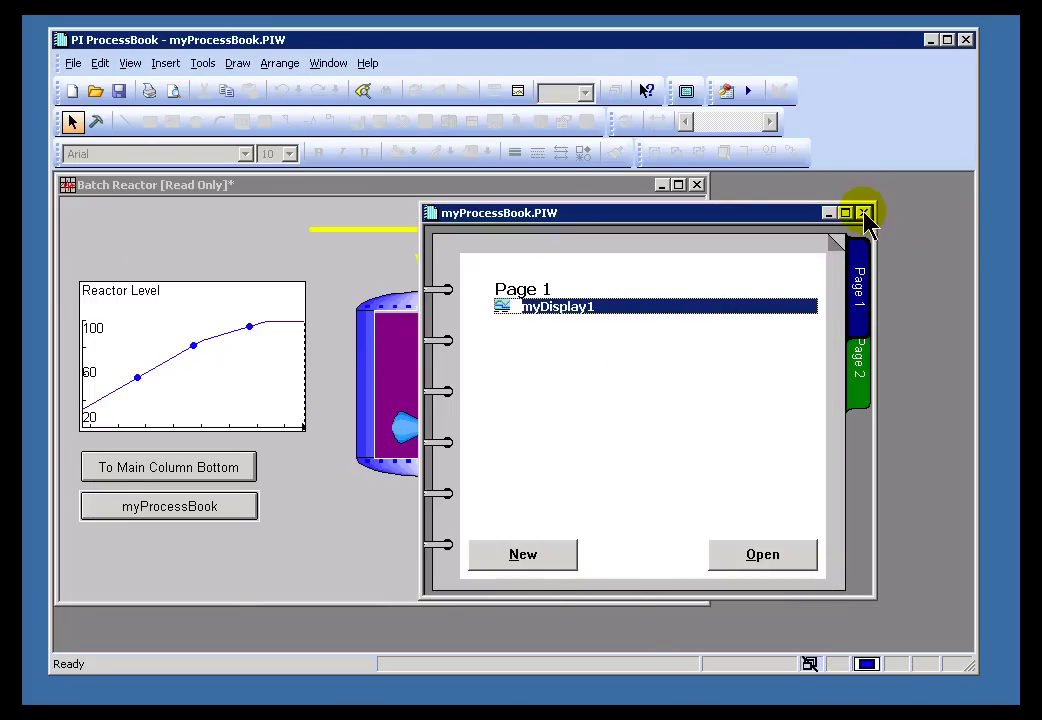
{"action": "left_click", "coordinate": [865, 213]}
{"action": "left_click", "coordinate": [203, 508]}
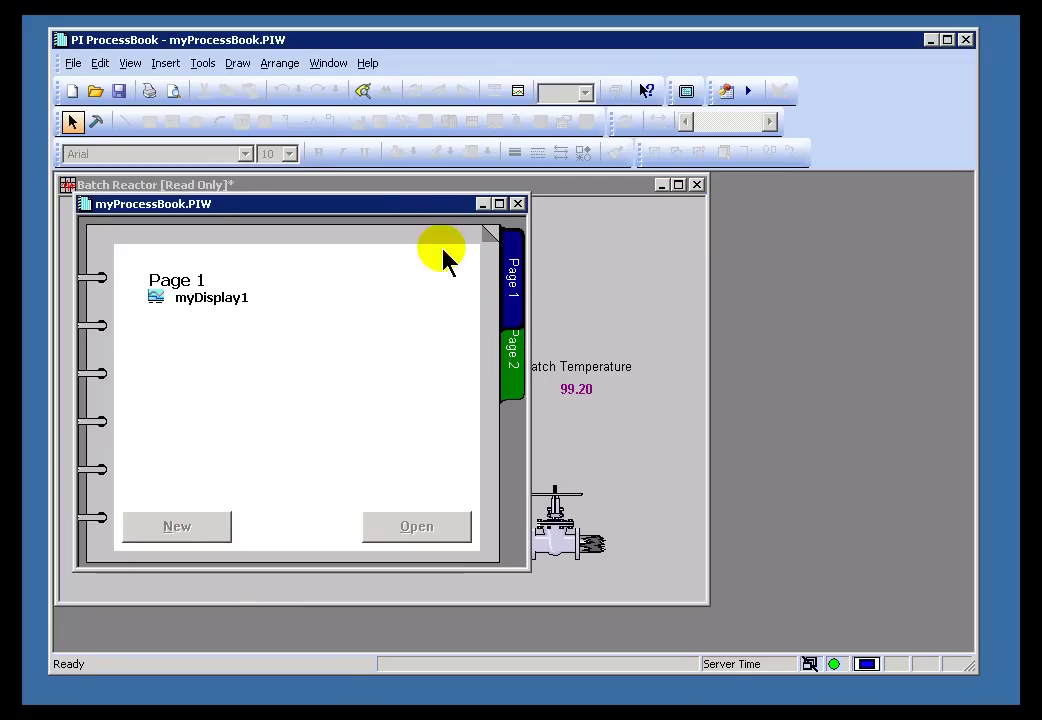
{"action": "left_click", "coordinate": [517, 204]}
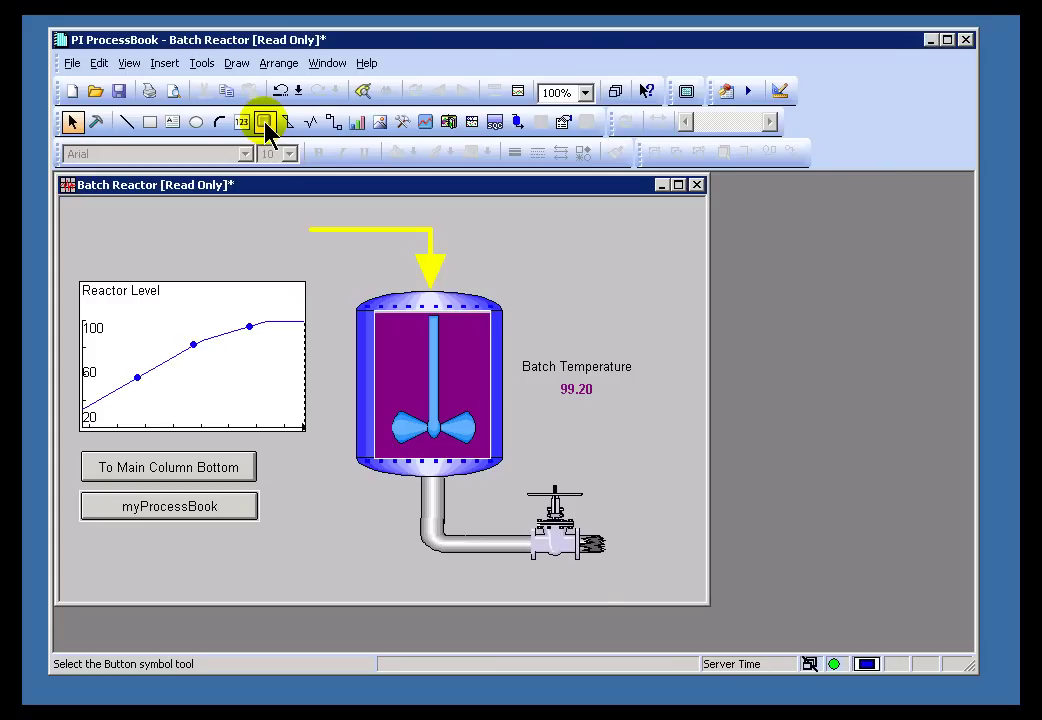
Step: Draw a third button below the myProcessBook button
{"action": "left_click", "coordinate": [265, 122]}
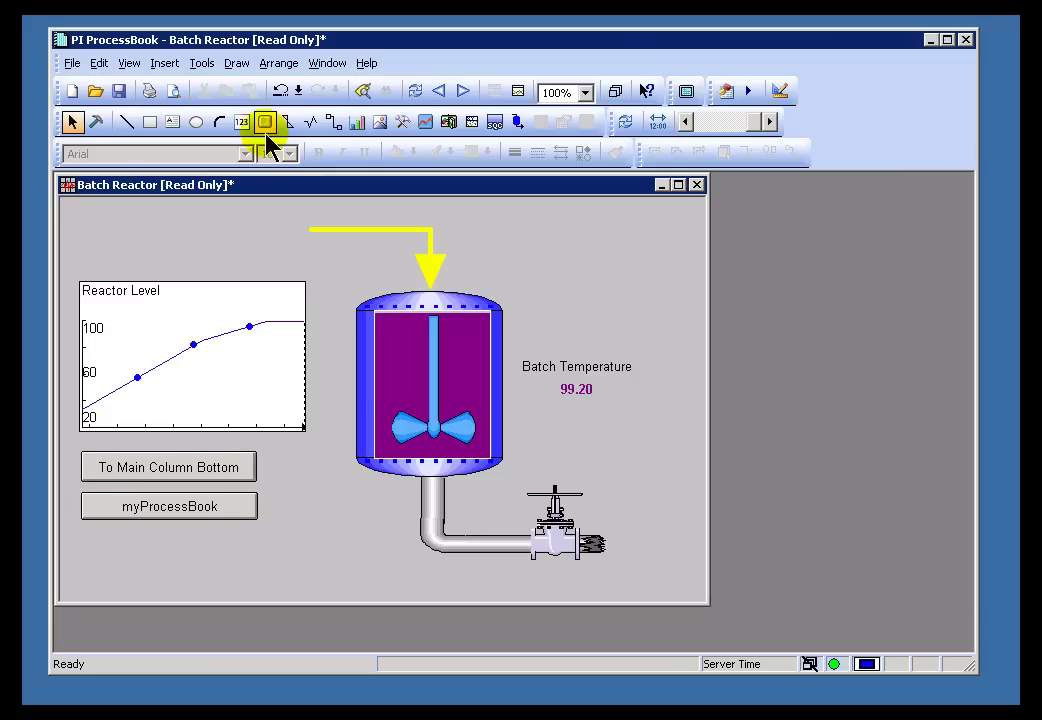
{"action": "left_click", "coordinate": [81, 528]}
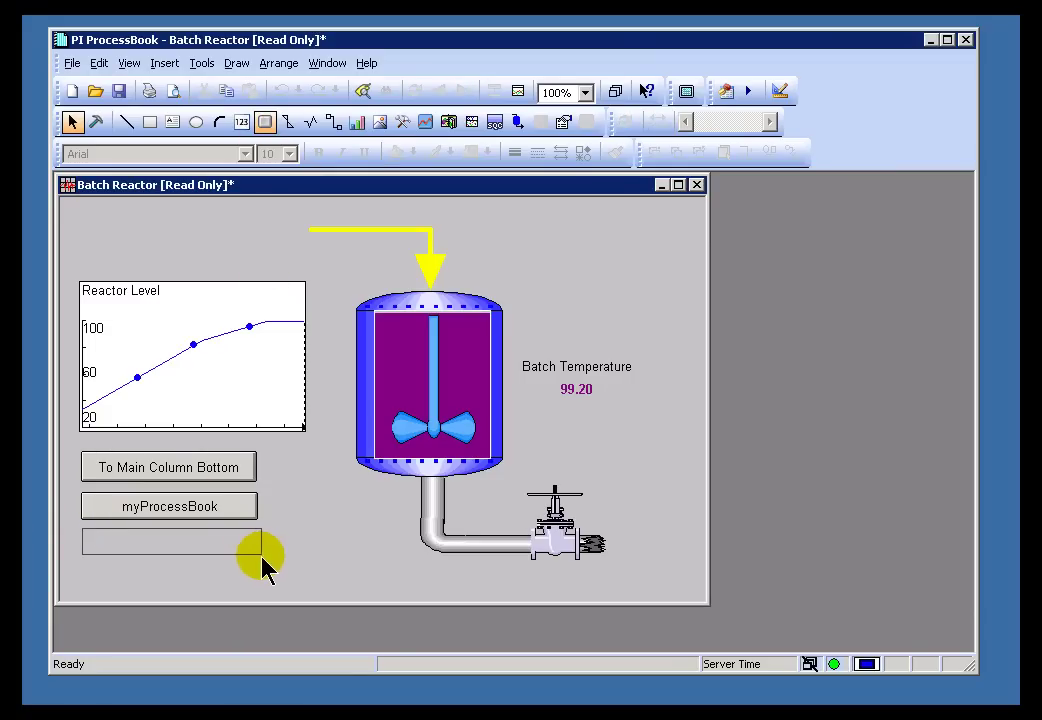
{"action": "left_click_drag", "start_coordinate": [262, 567], "coordinate": [263, 565]}
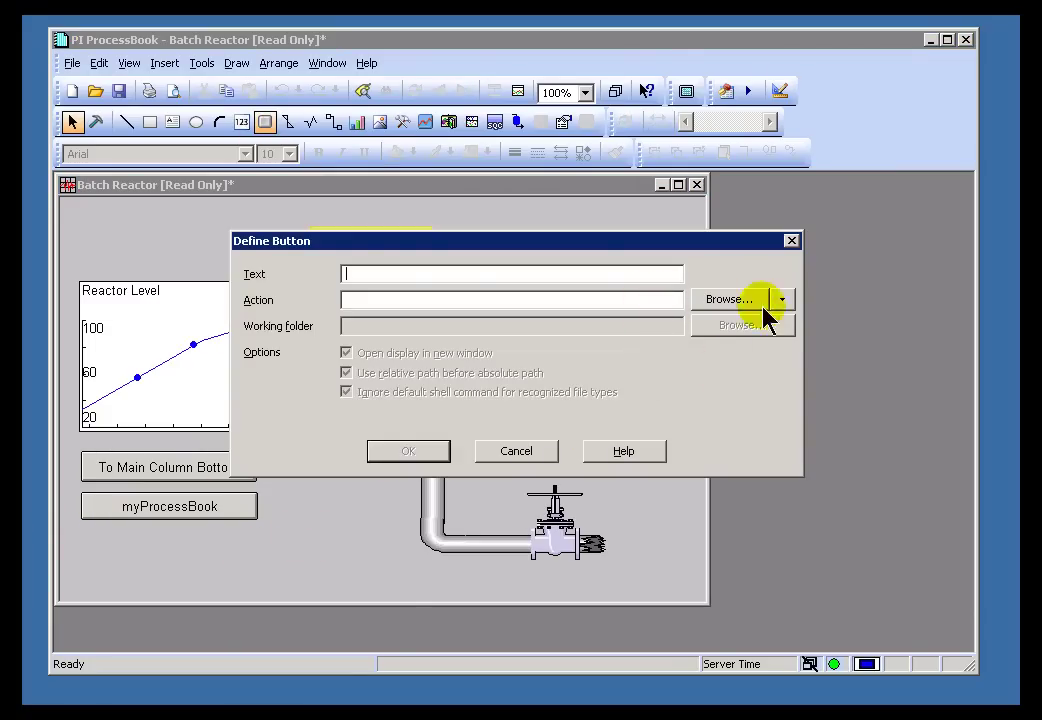
Step: Browse for the button's action filtered to Applications (*.exe;*.com)
{"action": "left_click", "coordinate": [788, 300]}
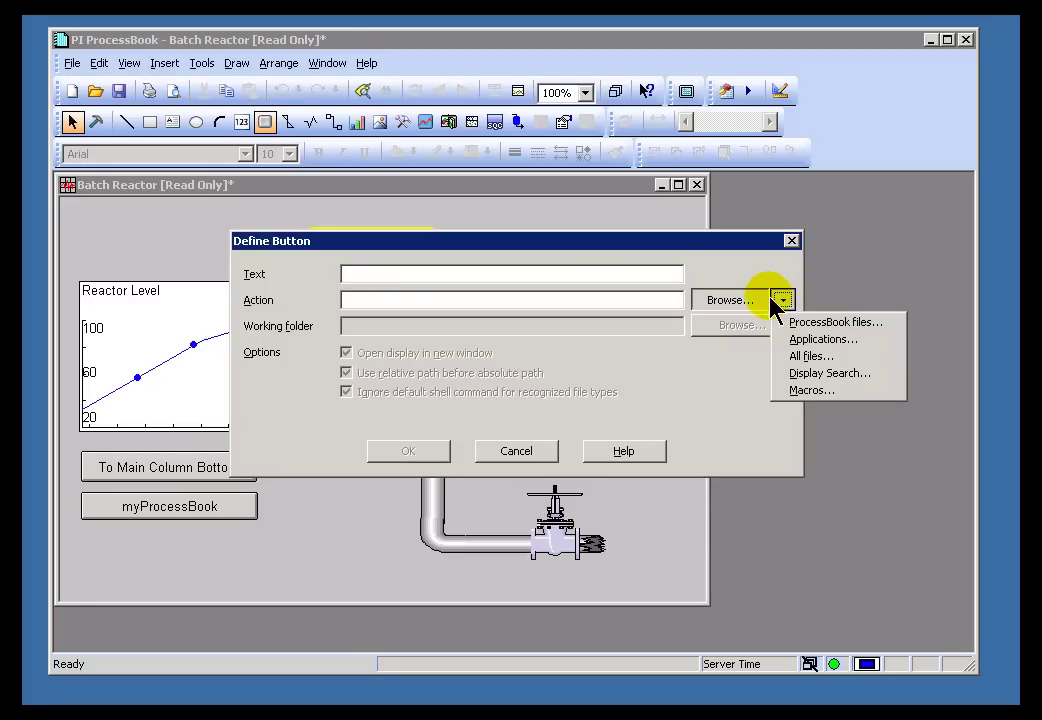
{"action": "left_click", "coordinate": [738, 301]}
{"action": "left_click", "coordinate": [744, 538]}
{"action": "left_click", "coordinate": [781, 300]}
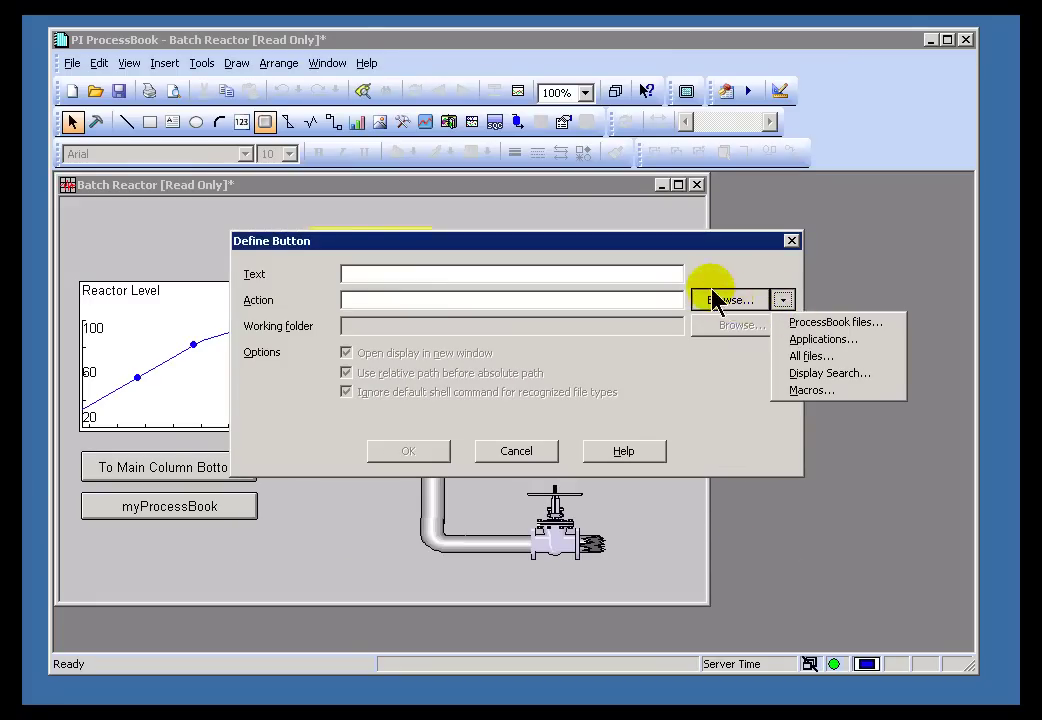
{"action": "left_click", "coordinate": [815, 343]}
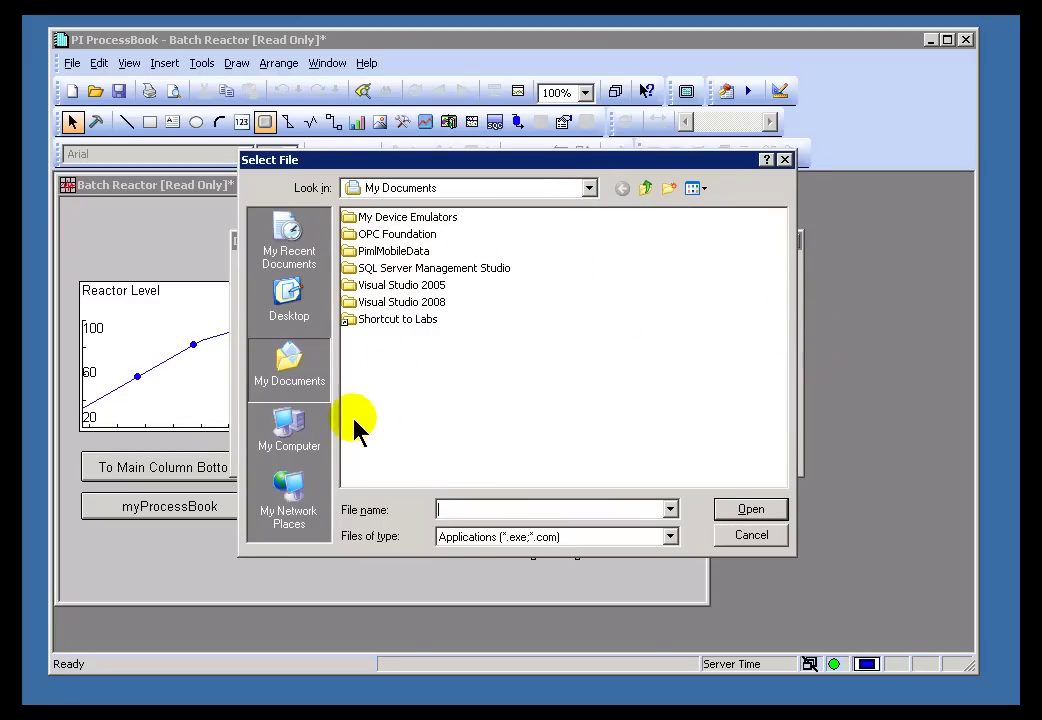
Step: Select C:\WINDOWS\NOTEPAD.EXE as the button's action
{"action": "left_click", "coordinate": [287, 440]}
{"action": "double_click", "coordinate": [356, 234]}
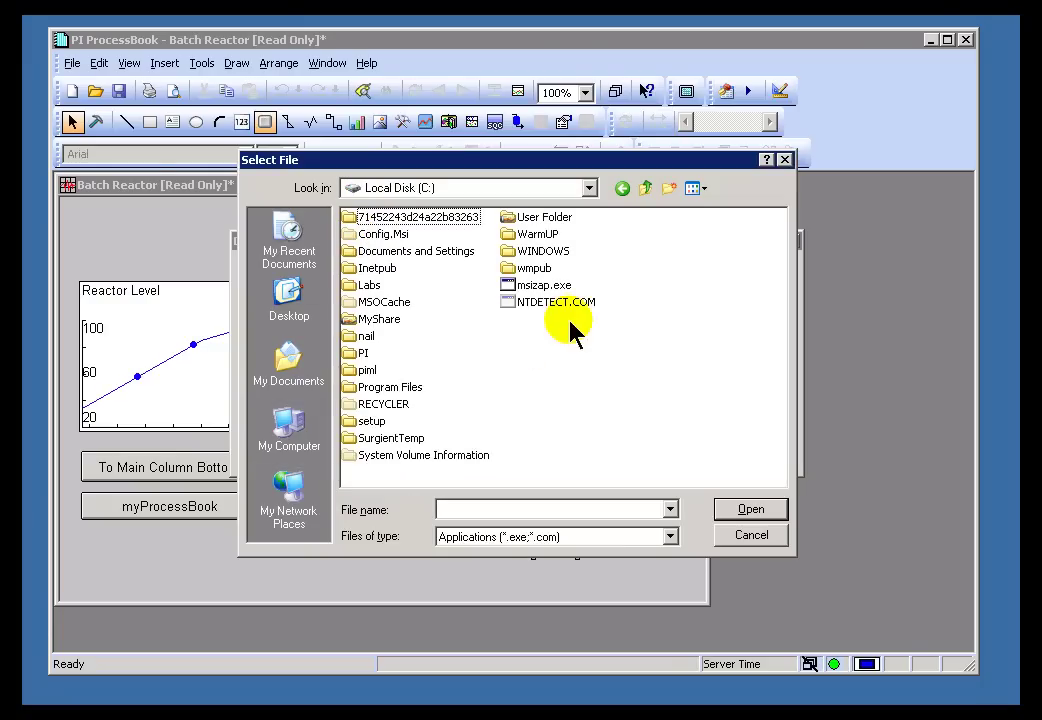
{"action": "double_click", "coordinate": [512, 251]}
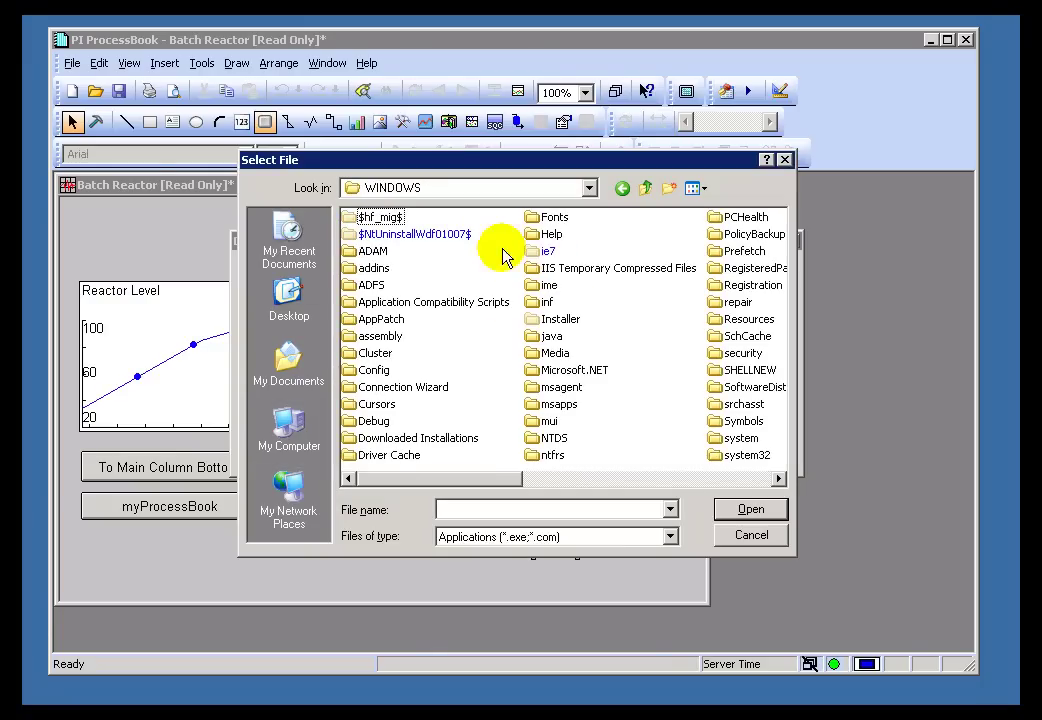
{"action": "left_click", "coordinate": [698, 479]}
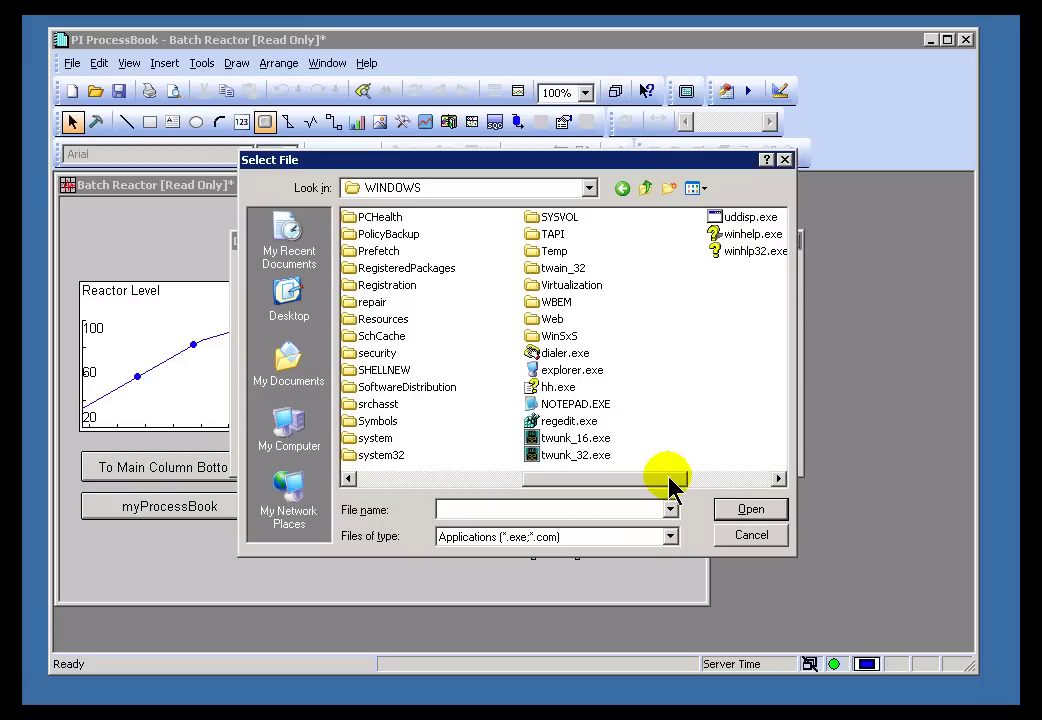
{"action": "left_click", "coordinate": [540, 410]}
{"action": "left_click", "coordinate": [728, 512]}
Step: Label the button 'Notepad', create it, and switch to Run mode
{"action": "left_click", "coordinate": [390, 274]}
{"action": "type", "text": "Notepad"}
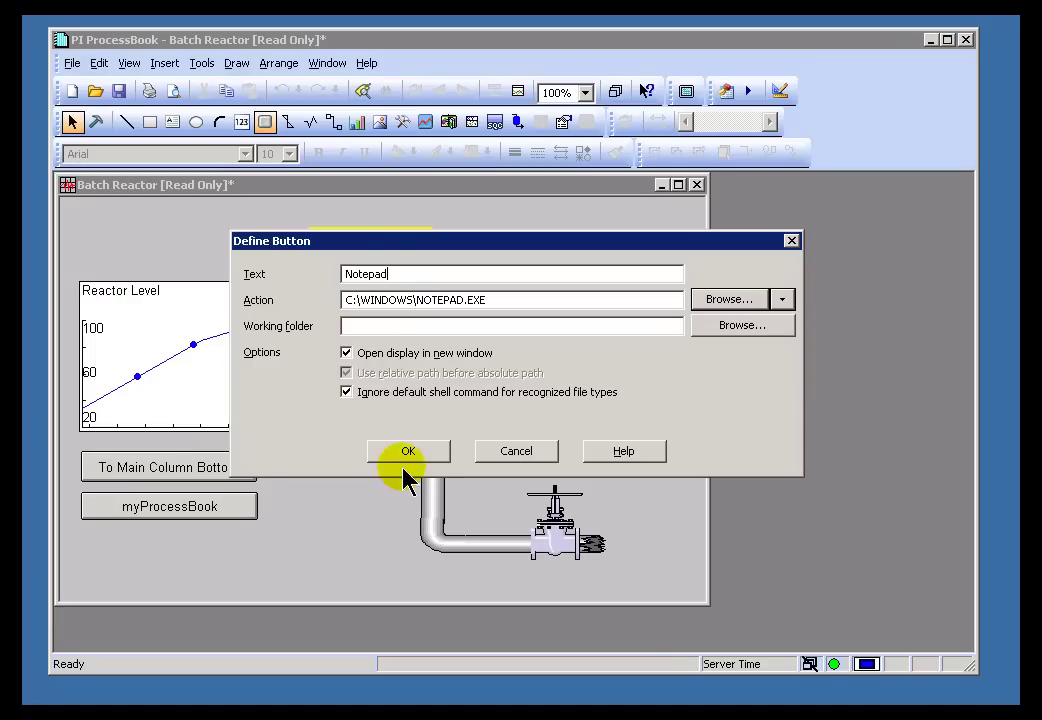
{"action": "left_click", "coordinate": [407, 453]}
{"action": "left_click", "coordinate": [72, 121]}
Step: Confirm the Notepad button launches Notepad, then select that button back in Build mode
{"action": "left_click", "coordinate": [185, 543]}
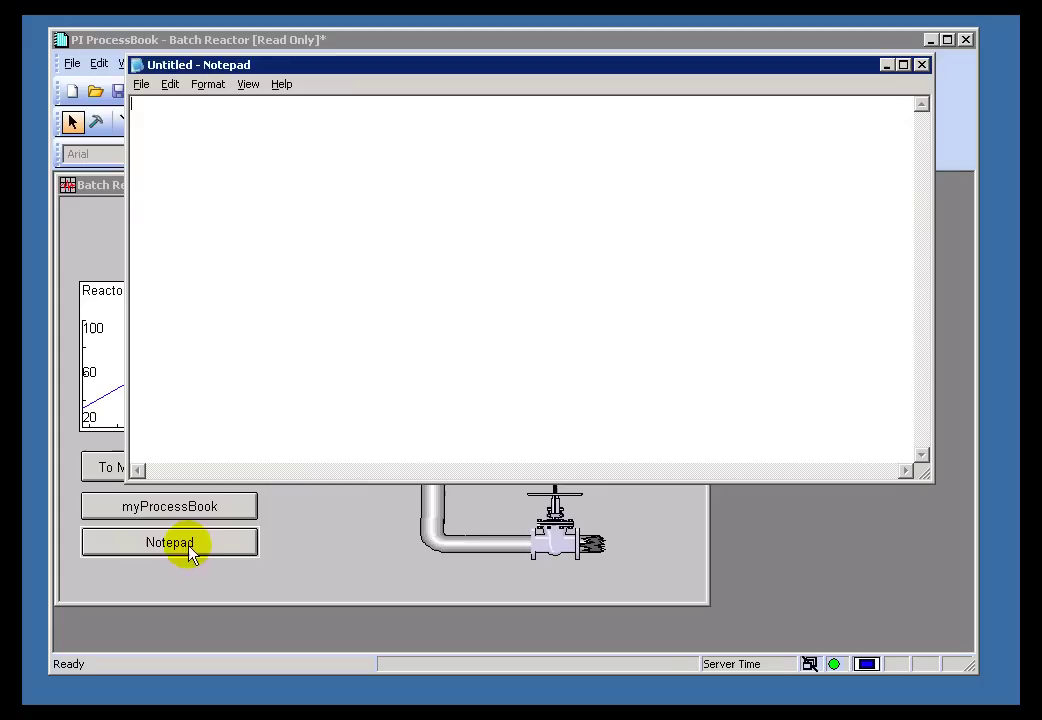
{"action": "left_click", "coordinate": [921, 65]}
{"action": "left_click", "coordinate": [95, 121]}
{"action": "left_click", "coordinate": [216, 542]}
Step: Redefine the button to run calc.exe with the label Calculator
{"action": "double_click", "coordinate": [216, 542]}
{"action": "left_click", "coordinate": [499, 302]}
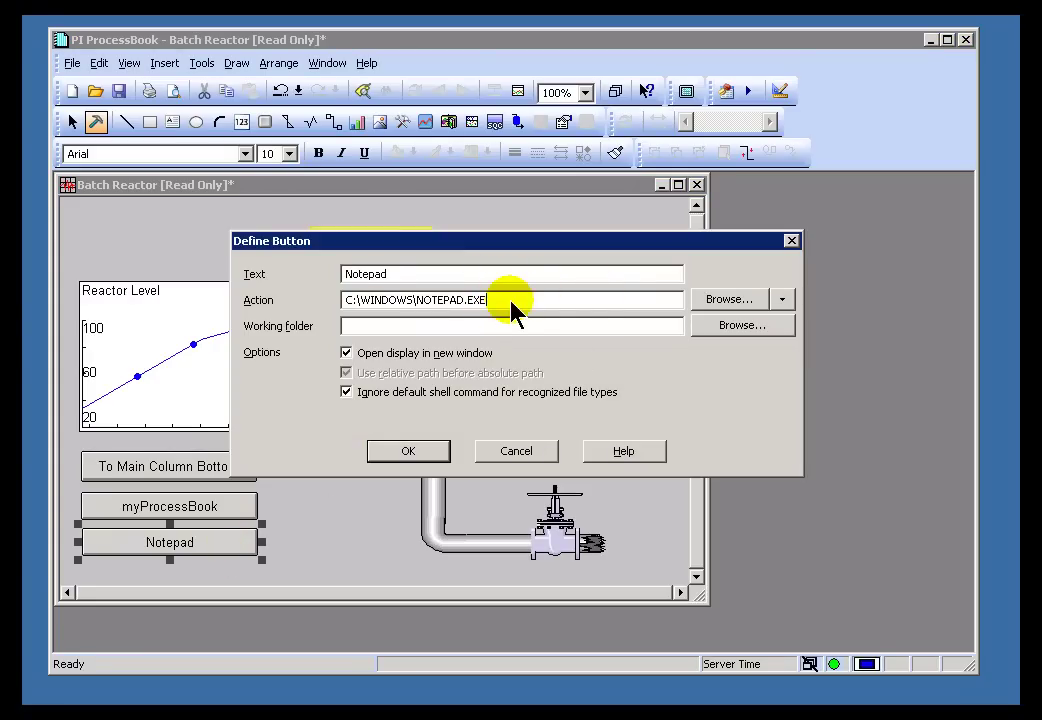
{"action": "double_click", "coordinate": [511, 303]}
{"action": "type", "text": "calc.exe"}
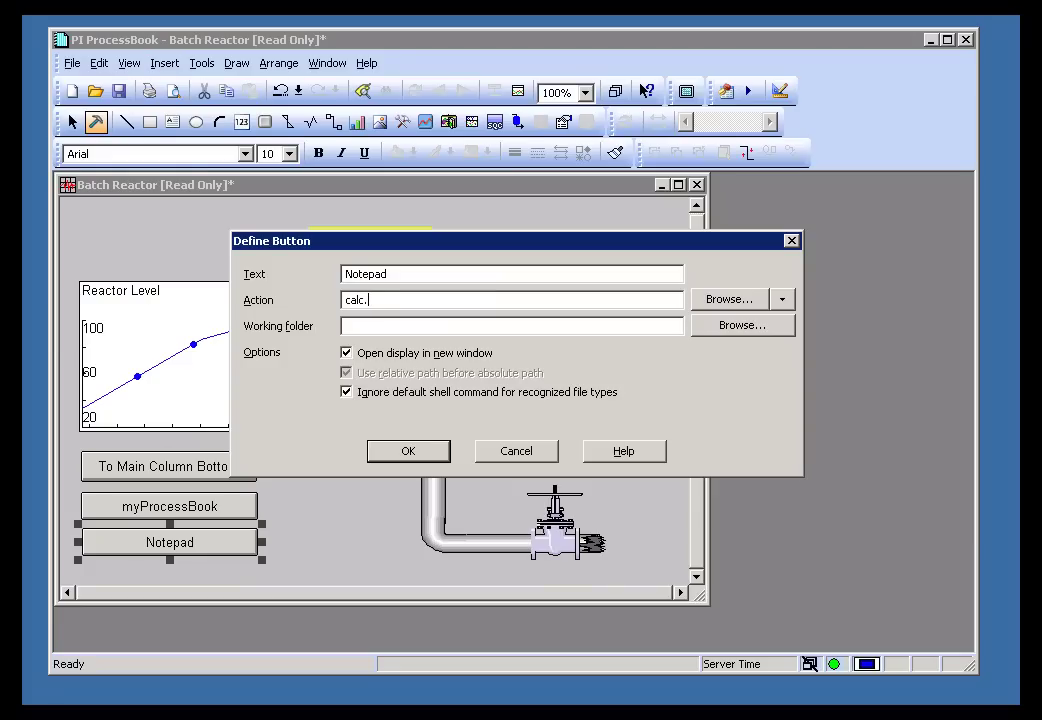
{"action": "double_click", "coordinate": [444, 272]}
{"action": "type", "text": "Calculator"}
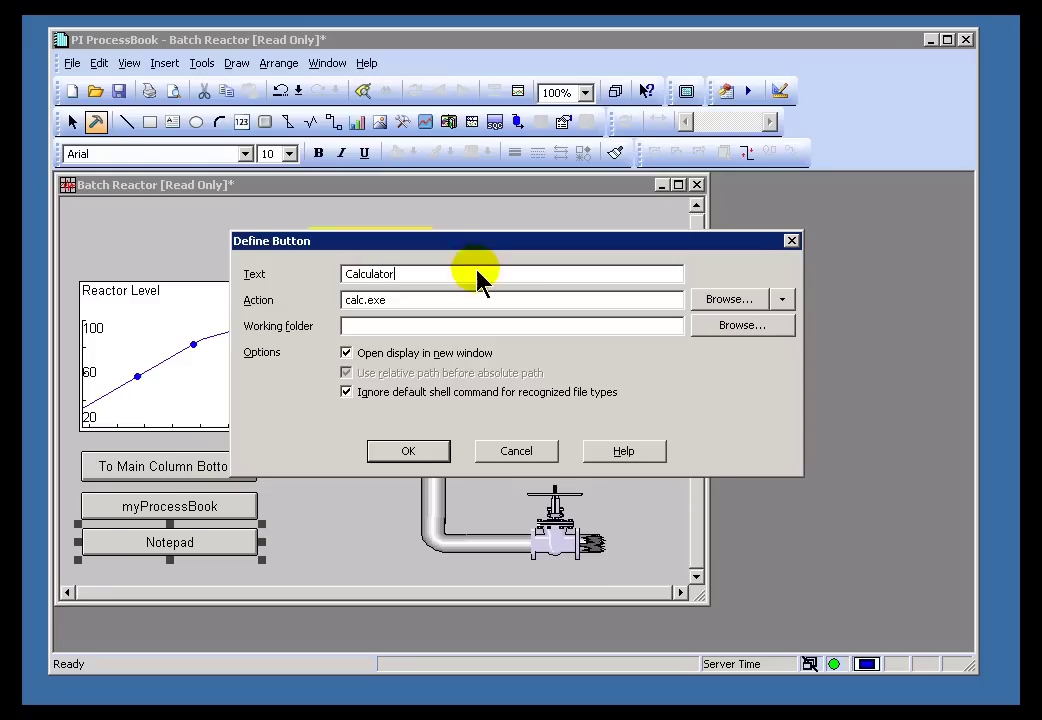
{"action": "left_click", "coordinate": [400, 453]}
Step: In Run mode, verify the Calculator button opens Calculator, then close it
{"action": "left_click", "coordinate": [95, 122]}
{"action": "left_click", "coordinate": [208, 541]}
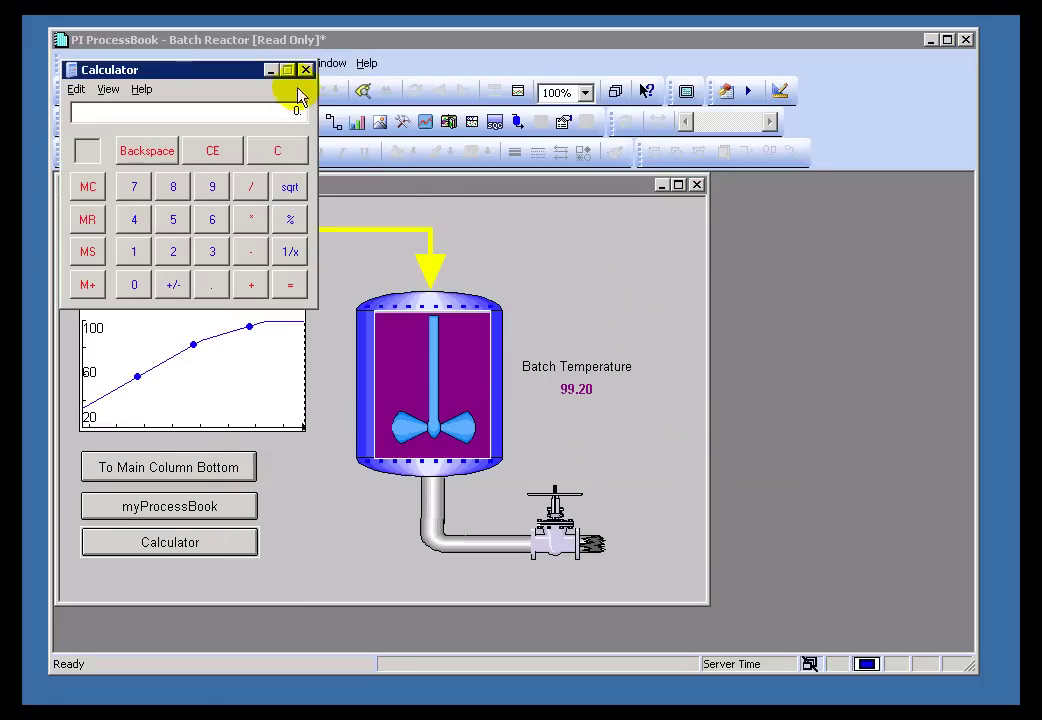
{"action": "left_click_drag", "start_coordinate": [240, 71], "coordinate": [512, 128]}
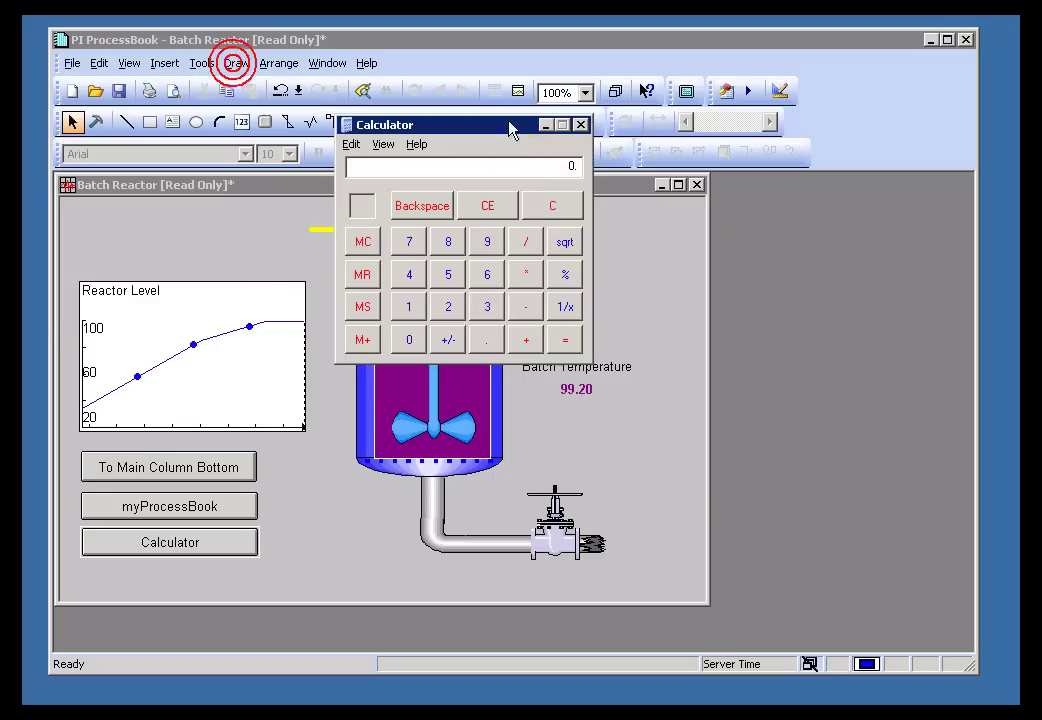
{"action": "left_click", "coordinate": [580, 126]}
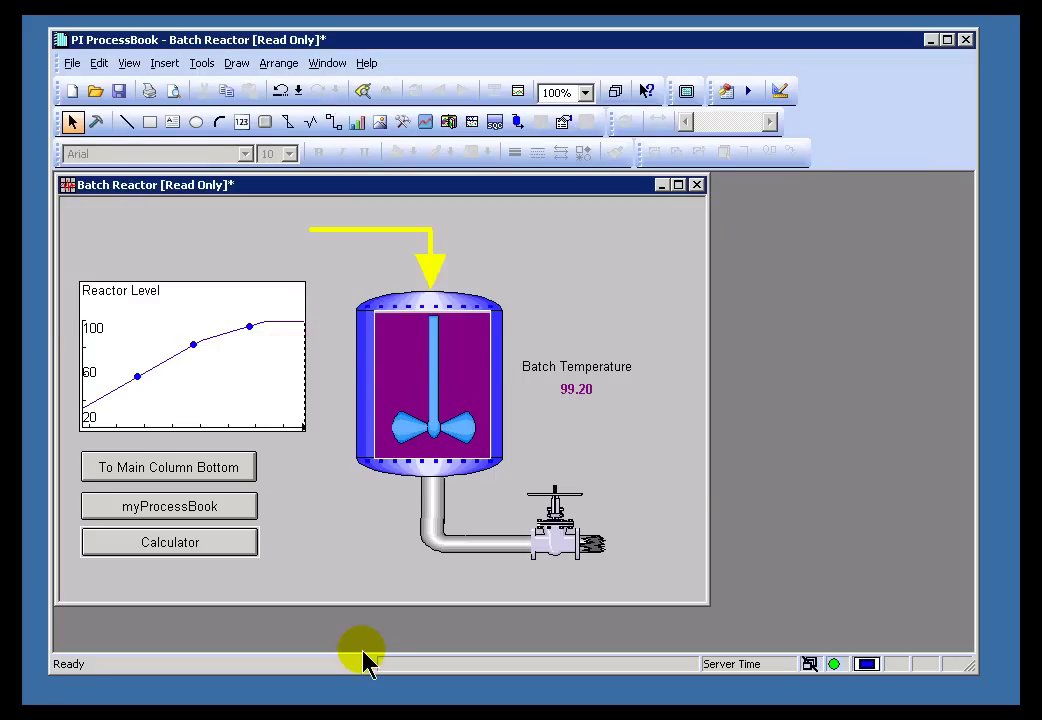
Step: In Build mode, place a copy of the Calculator button beside the pipe
{"action": "left_click", "coordinate": [95, 121]}
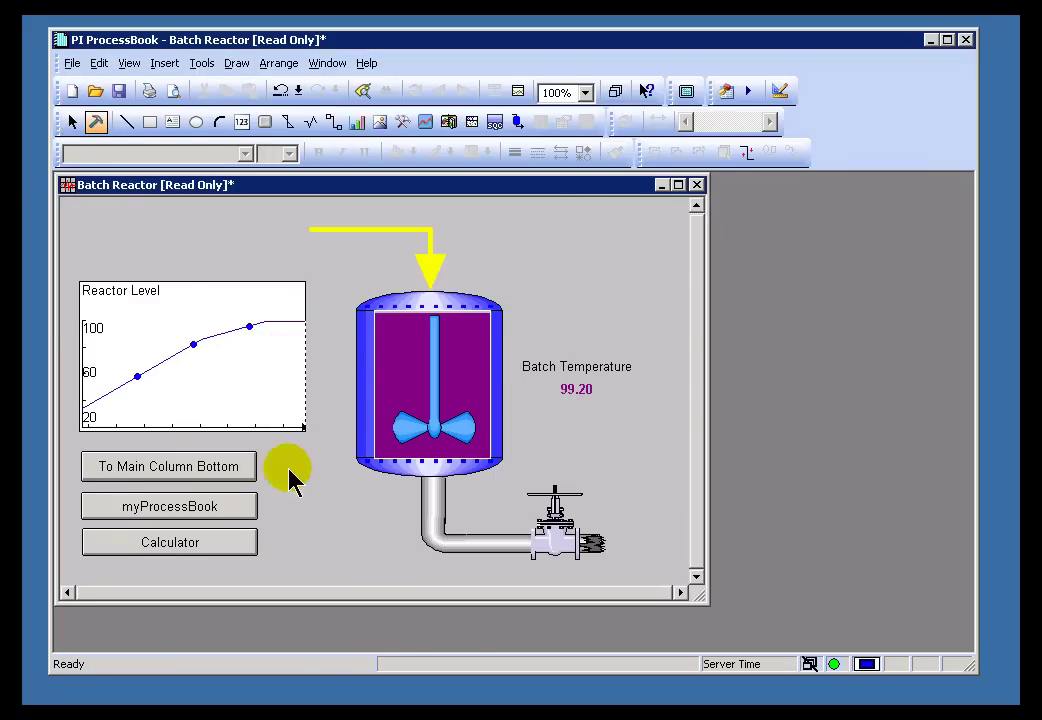
{"action": "left_click", "coordinate": [198, 543]}
{"action": "left_click", "coordinate": [228, 553]}
{"action": "left_click_drag", "start_coordinate": [191, 549], "coordinate": [383, 543]}
Step: Browse all files to C:\Labs\05 Client Tools\03 Create a Simple Report in PI DataLink\Solution\Activity_Report_Solution.xls
{"action": "double_click", "coordinate": [383, 543]}
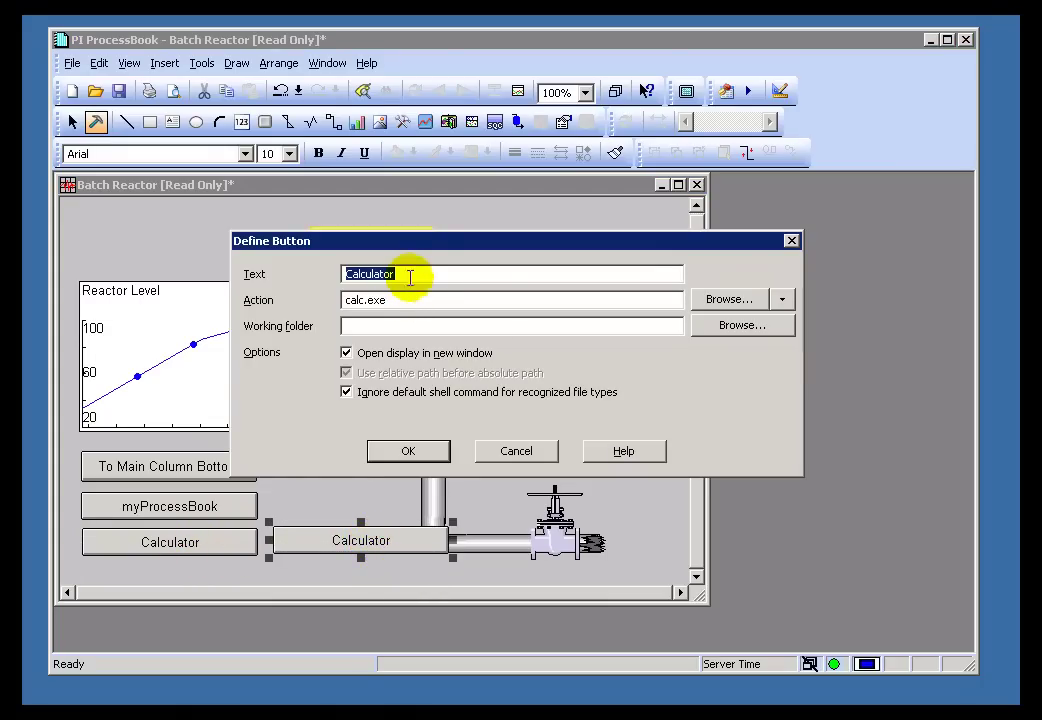
{"action": "left_click", "coordinate": [783, 300]}
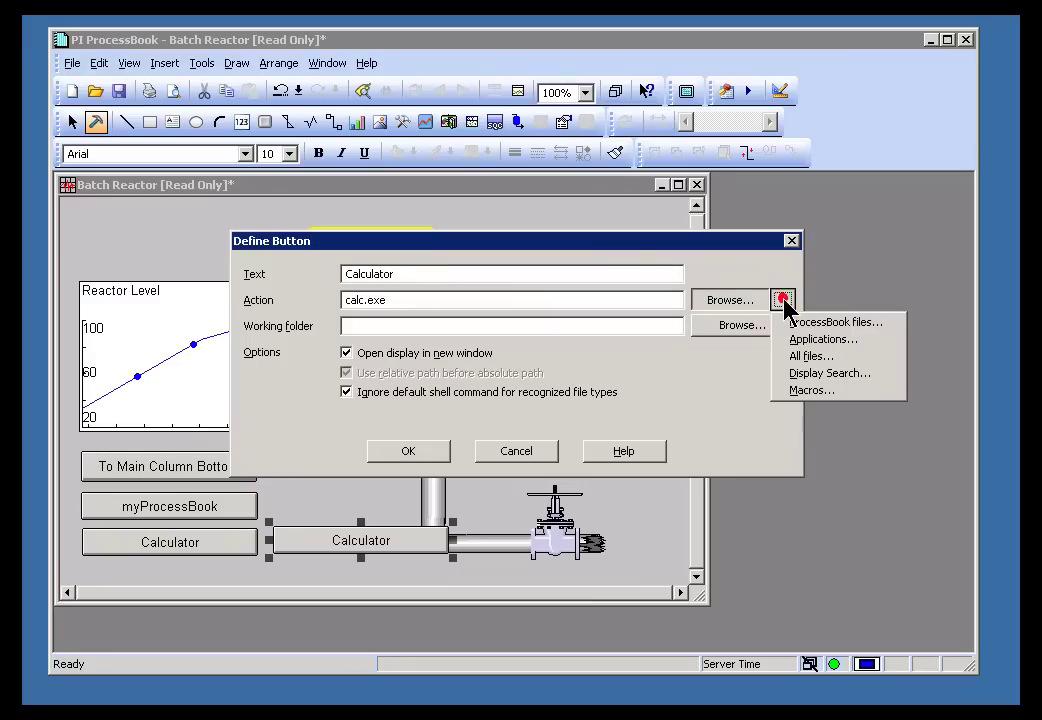
{"action": "left_click", "coordinate": [810, 357]}
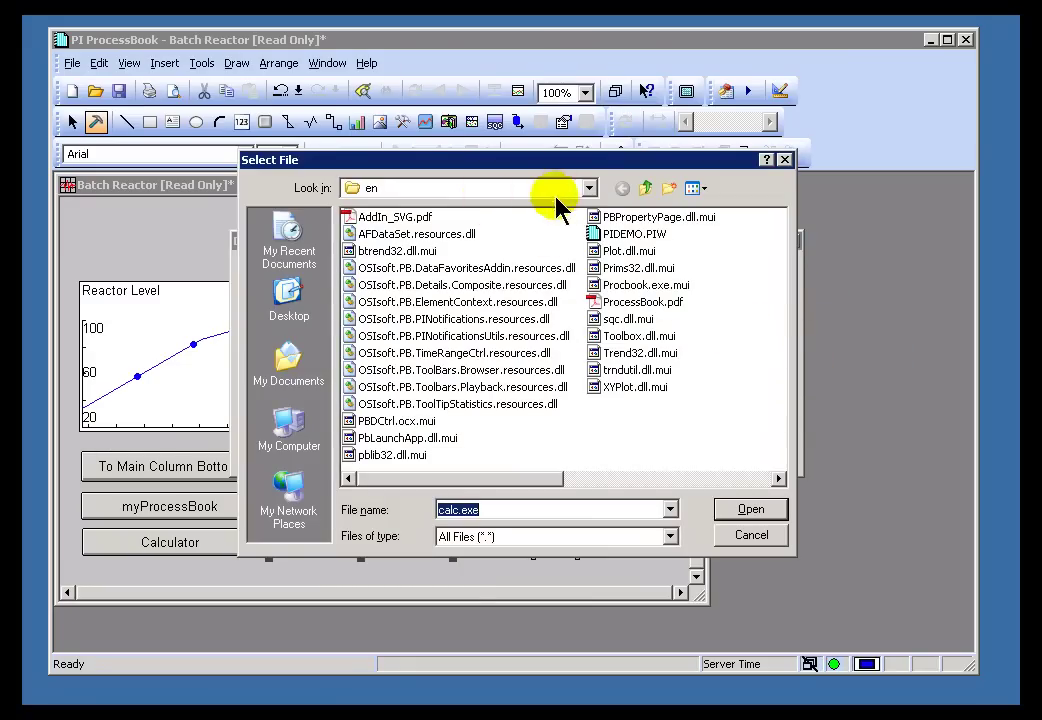
{"action": "left_click", "coordinate": [590, 190]}
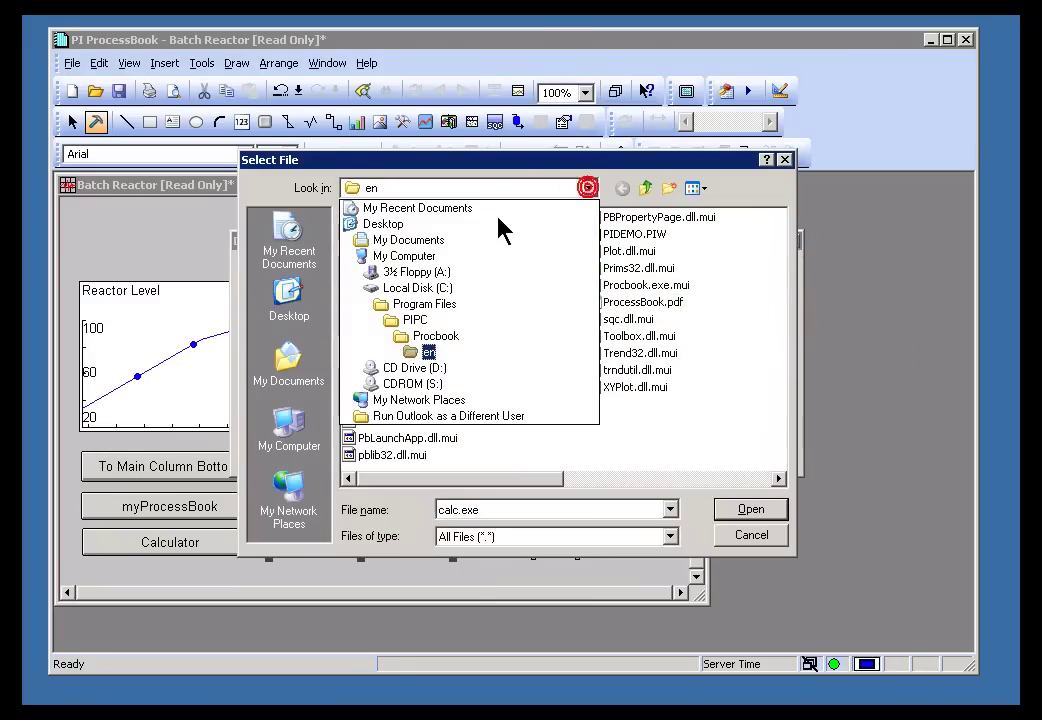
{"action": "left_click", "coordinate": [418, 290]}
{"action": "left_click", "coordinate": [353, 285]}
{"action": "double_click", "coordinate": [353, 285]}
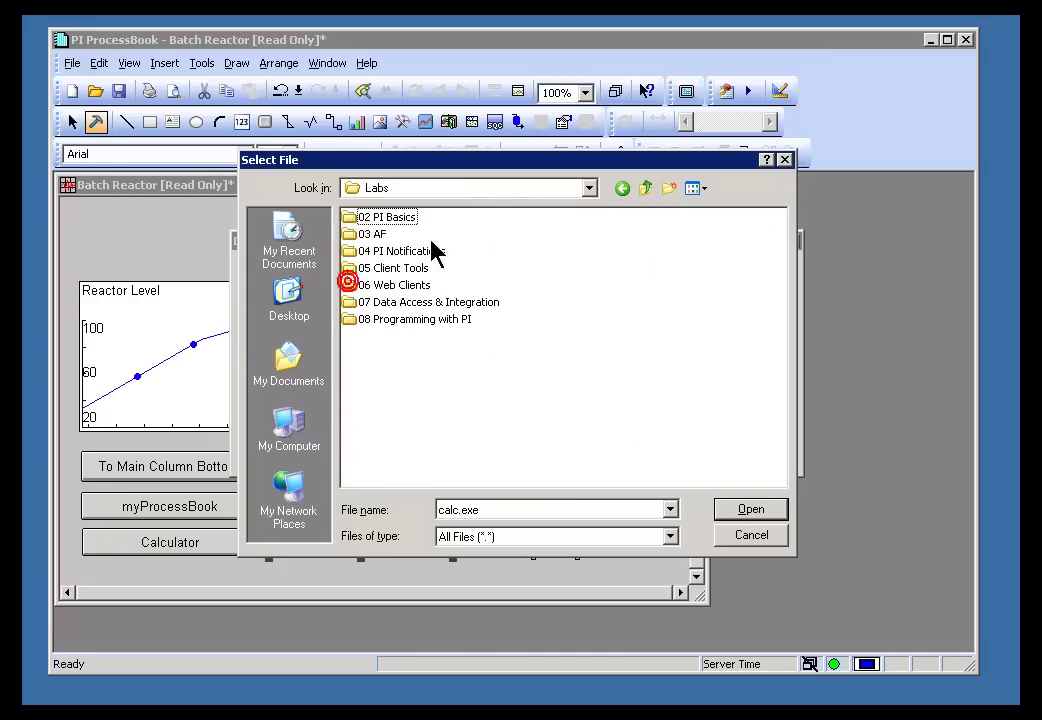
{"action": "double_click", "coordinate": [350, 268]}
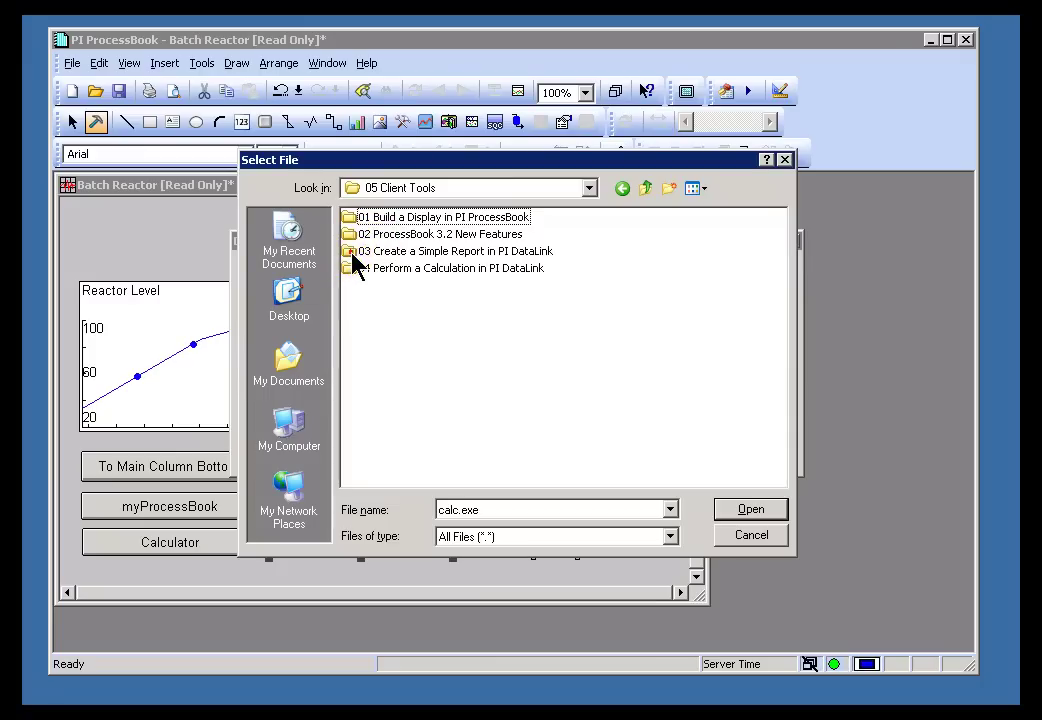
{"action": "double_click", "coordinate": [351, 252]}
{"action": "double_click", "coordinate": [352, 220]}
{"action": "left_click", "coordinate": [362, 218]}
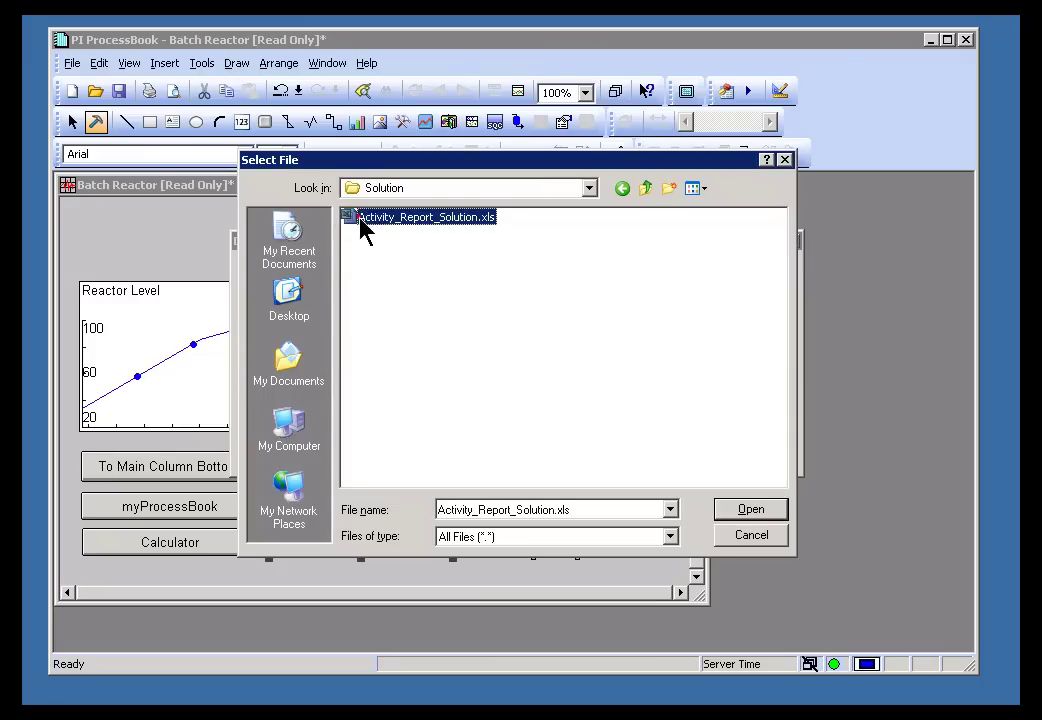
Step: Set the workbook as the copied button's target and label it Shift Report
{"action": "left_click", "coordinate": [750, 510]}
{"action": "left_click", "coordinate": [407, 275]}
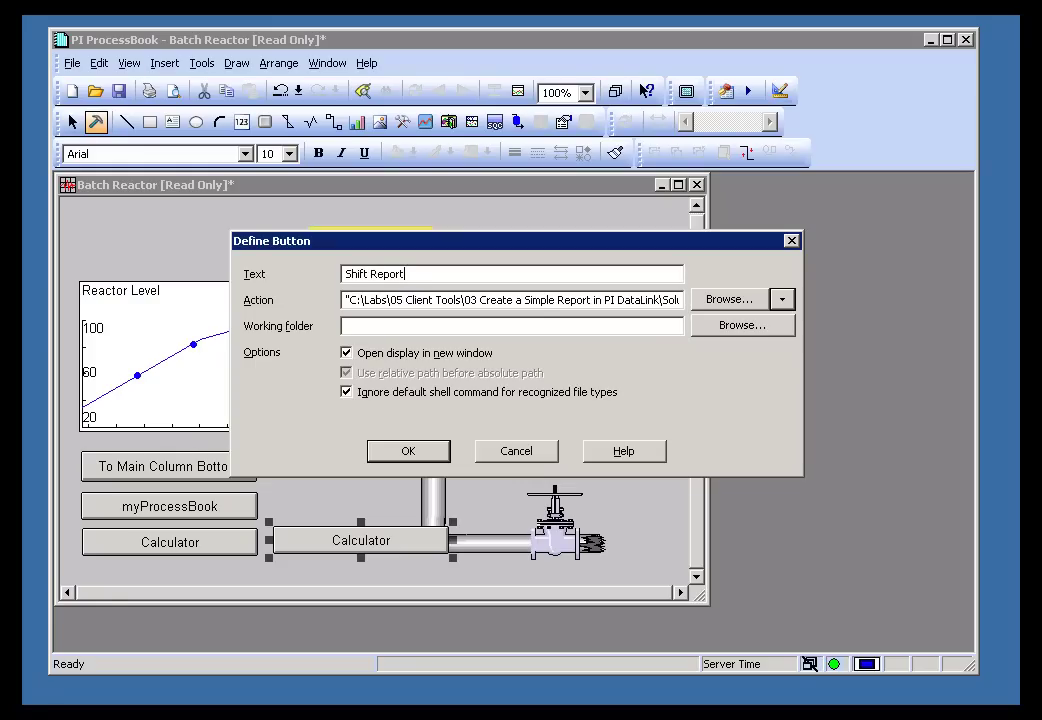
{"action": "left_click", "coordinate": [409, 454]}
Step: Switch to Run mode, open the Shift Report workbook in Excel, and select cell D2
{"action": "key", "text": "ctrl+b"}
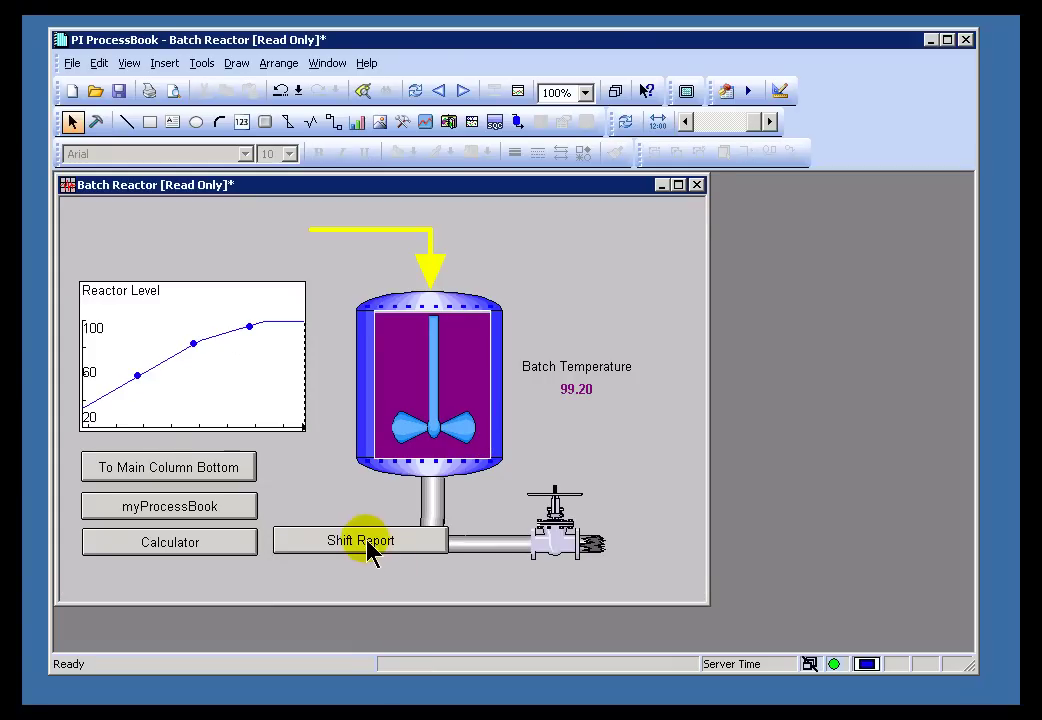
{"action": "left_click", "coordinate": [363, 543]}
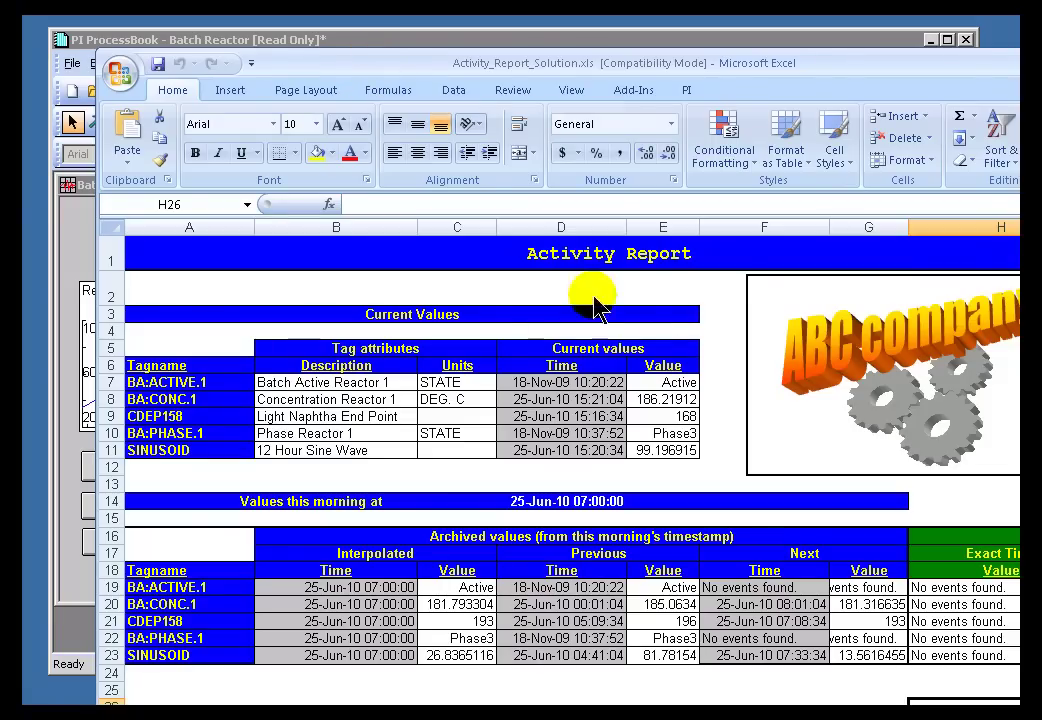
{"action": "left_click", "coordinate": [660, 295]}
{"action": "left_click", "coordinate": [531, 285]}
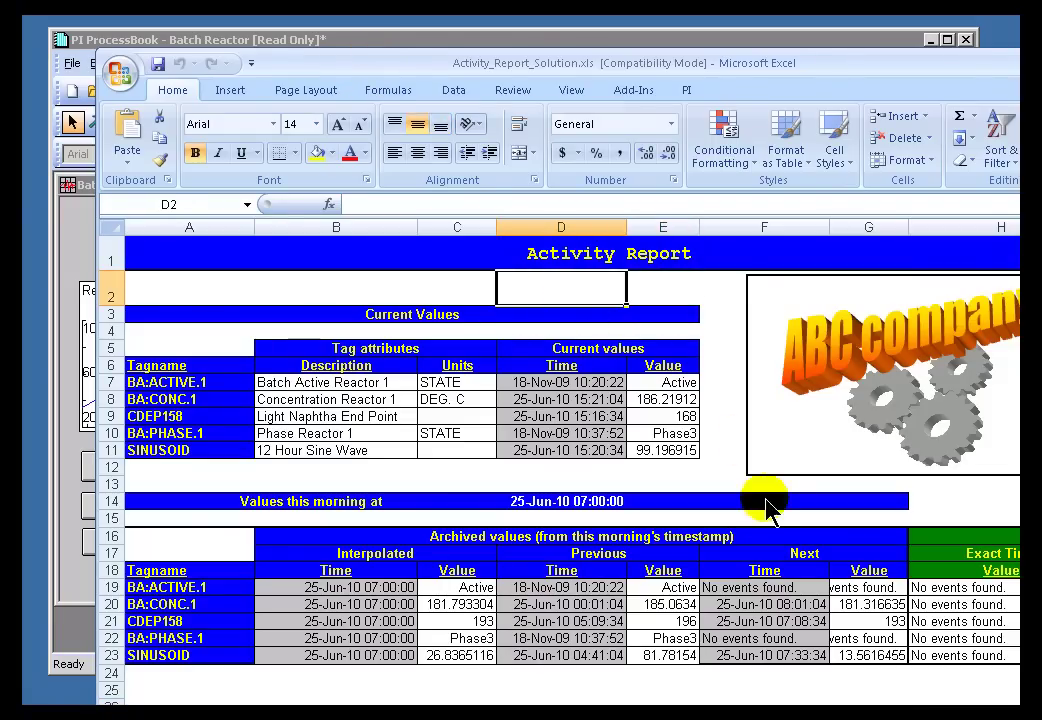